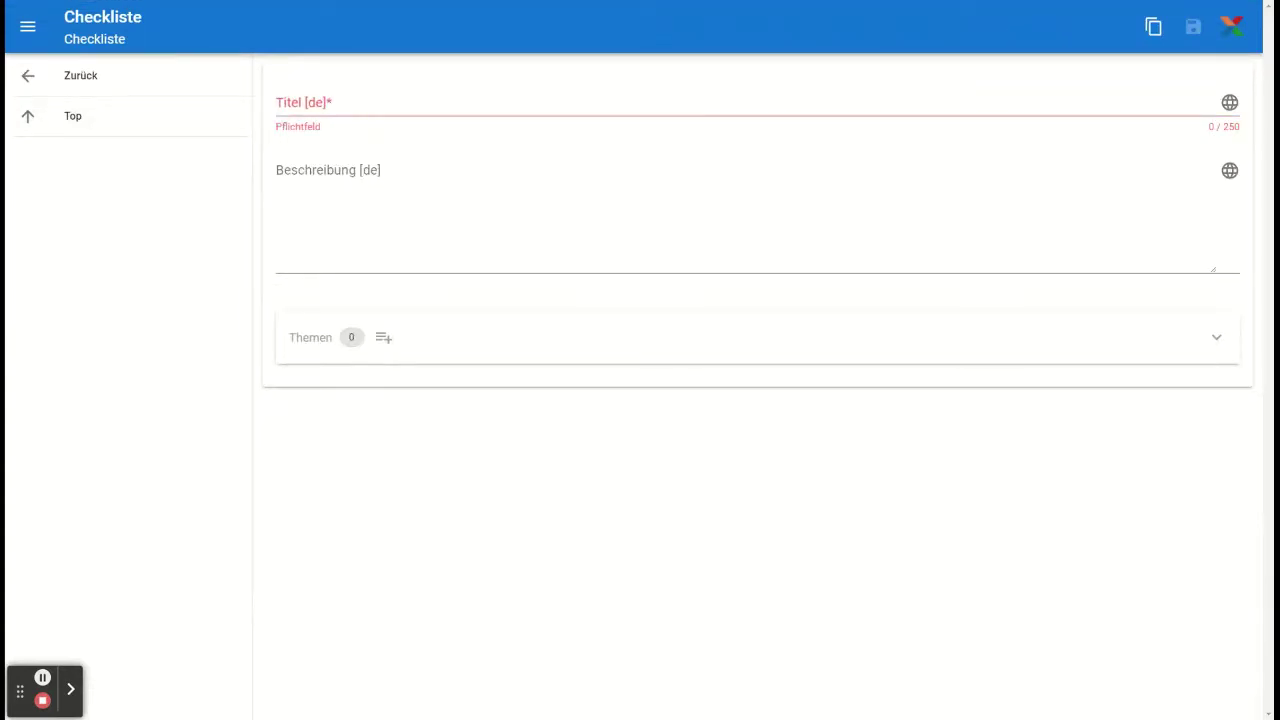
Save a checklist titled "Meldungen bei Unfall/Vorfall" with description "Die Organisation berücksichtigt bei einem Vorfall die durchzuführenden Meldungen, in Abhängigkeit der Ausfalltage.".
left_click(700, 102)
type("Meldungen bei Unfall/Vorfall")
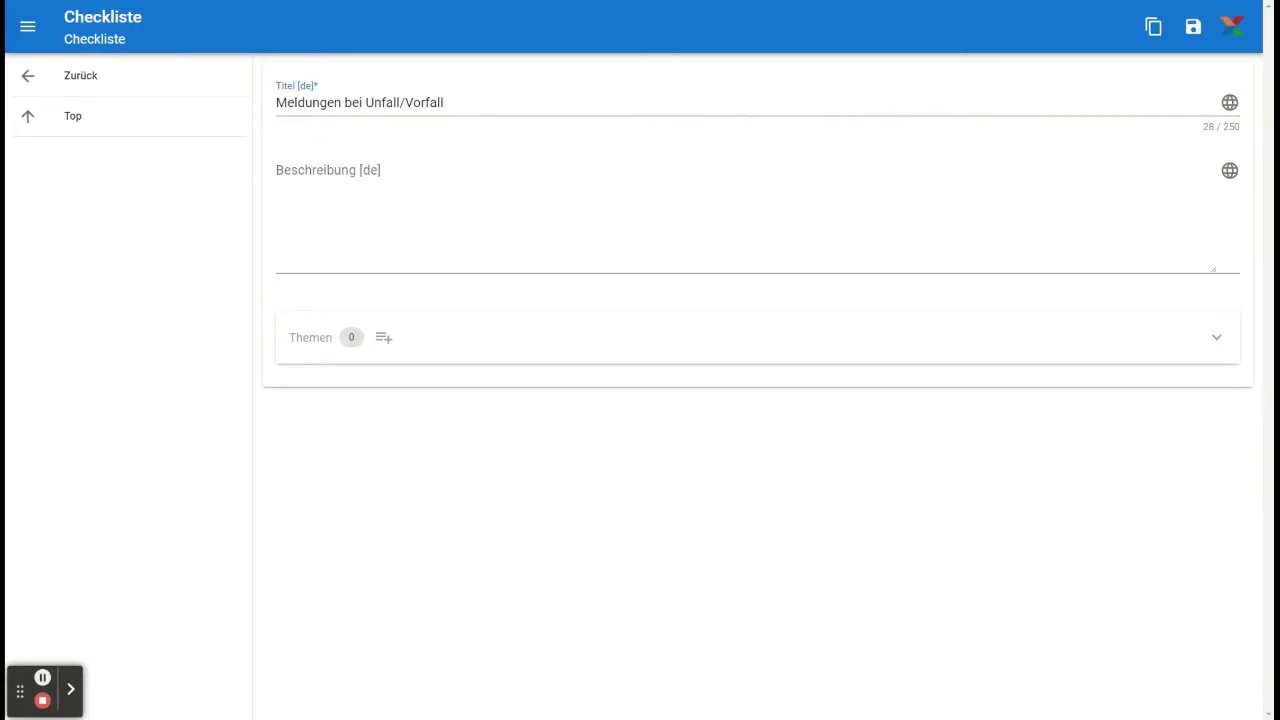
left_click(277, 170)
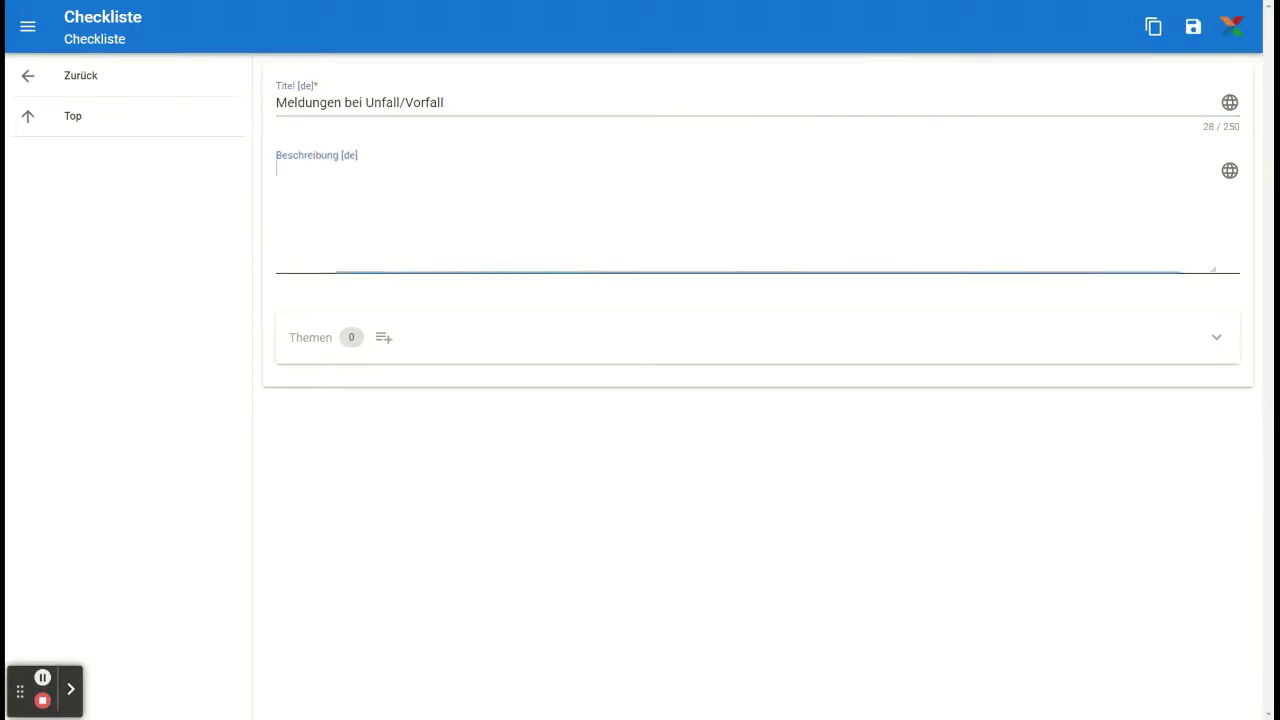
type("Die Organisation berücksichtigt bei einem Vorfall die durchzuführenden Meldungen, in Abhängigkeit der Ausfalltage.")
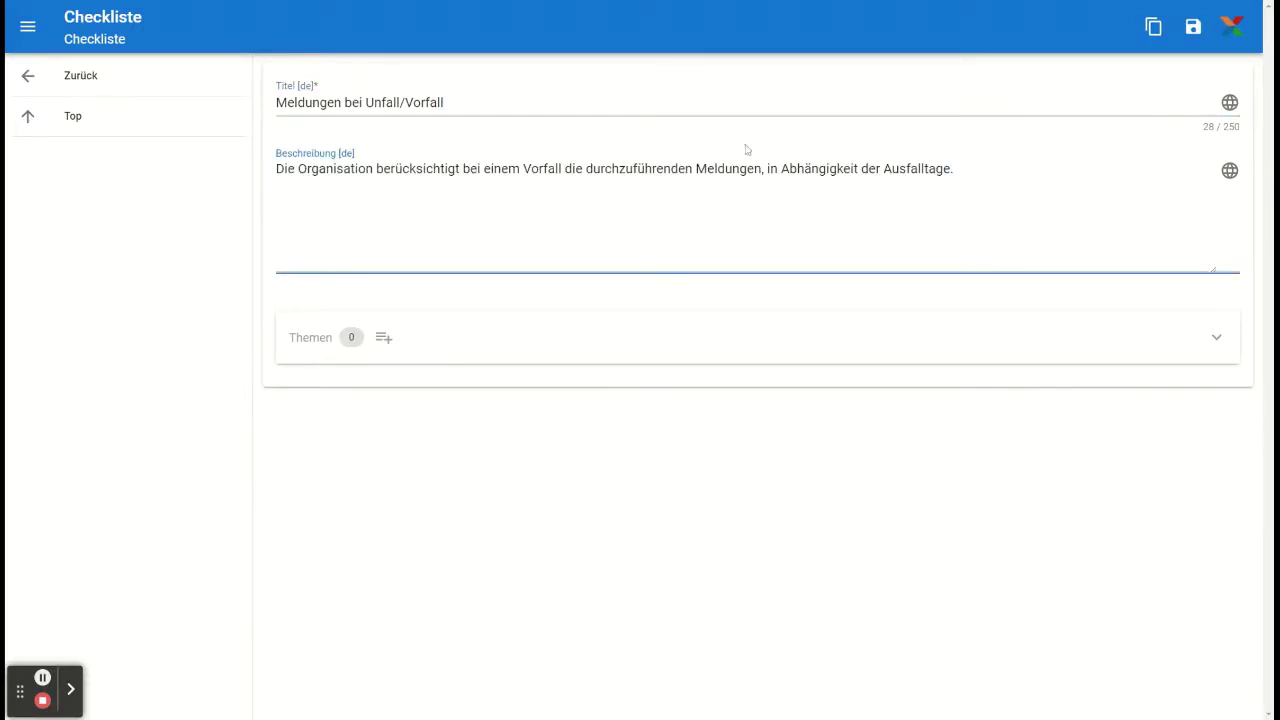
left_click(1192, 28)
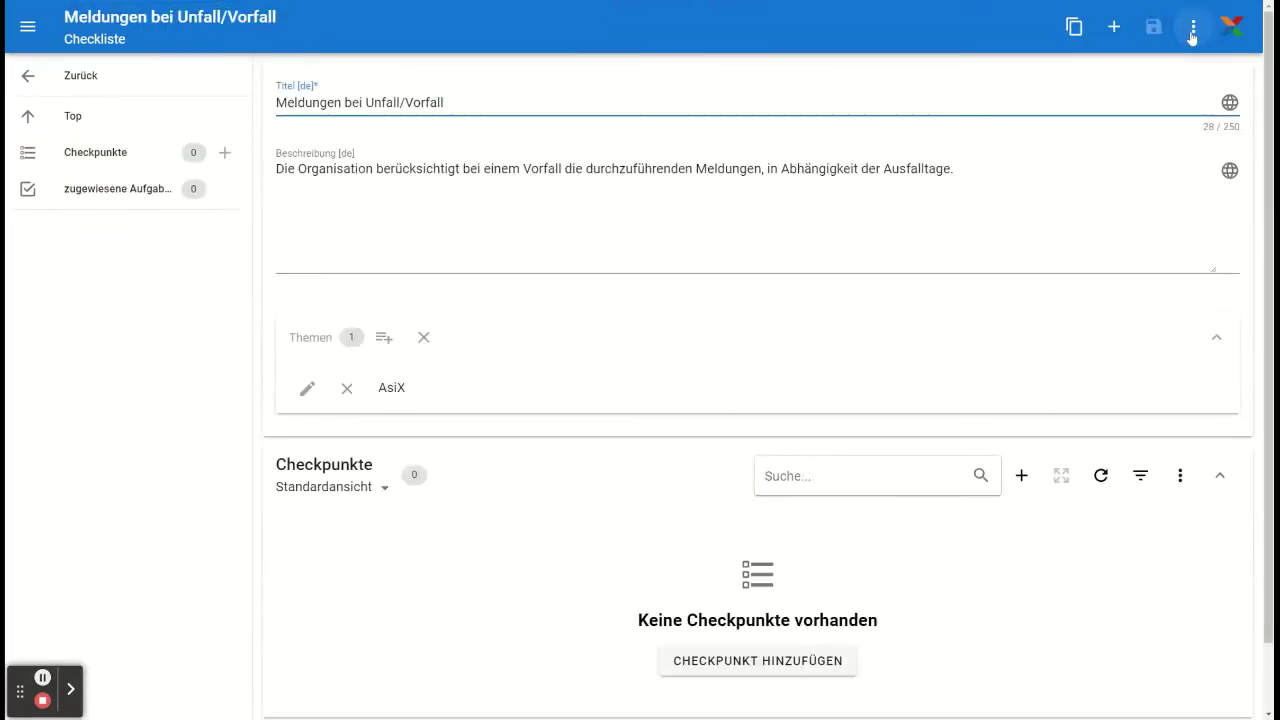
Add the checkpoint "Unfallstatistik aktualisieren" with its remark set to "Ohne Auswahl", save it and return to the checklist.
left_click(1022, 476)
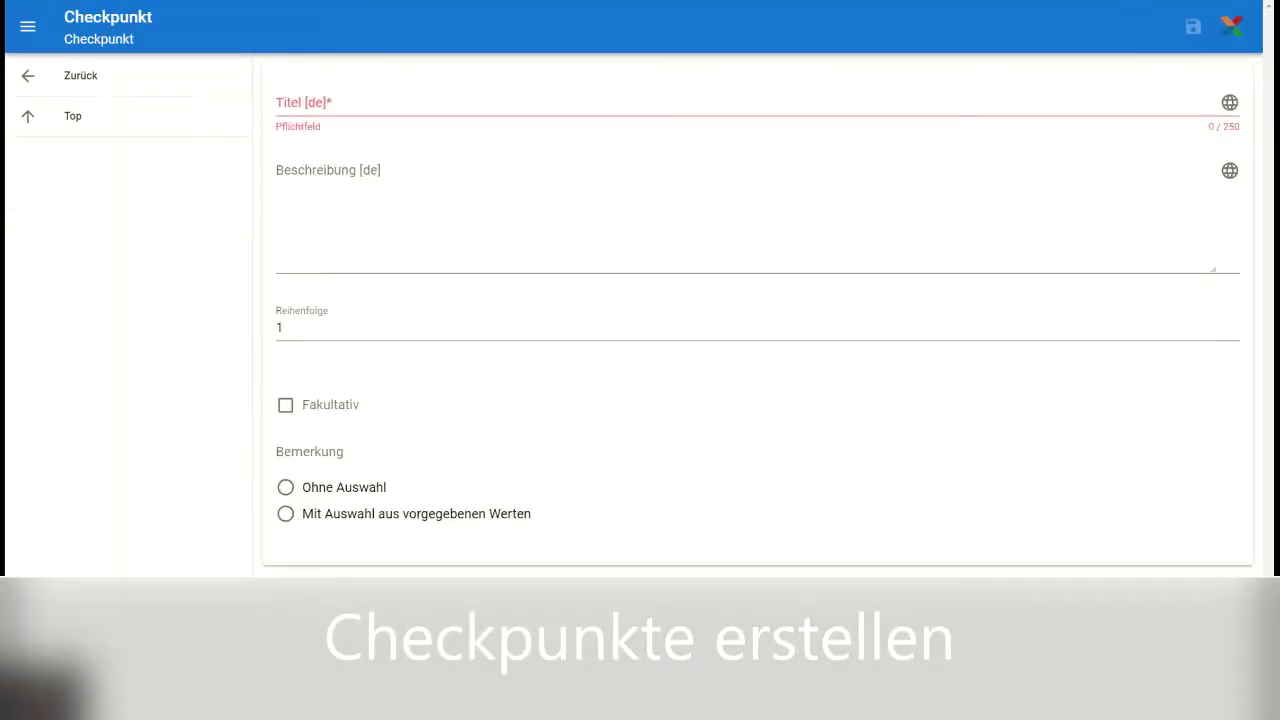
left_click(300, 103)
type("Unfallstatistik aktualisieren")
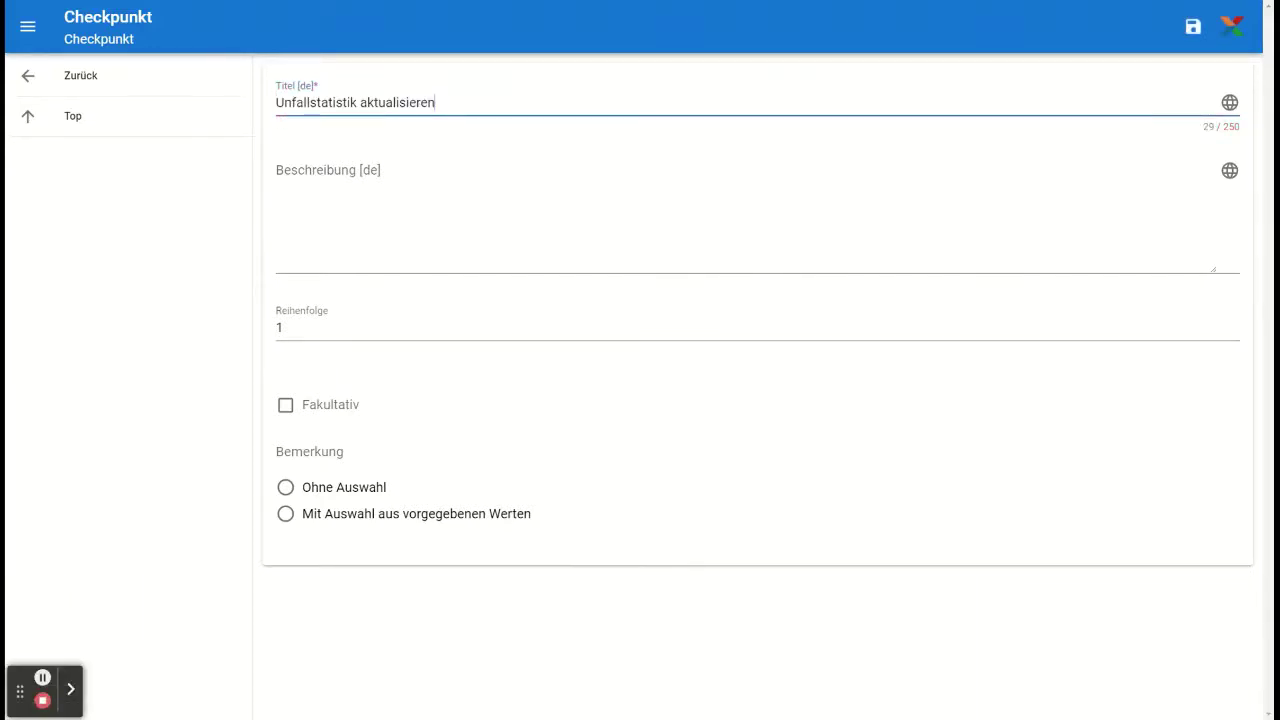
left_click(286, 490)
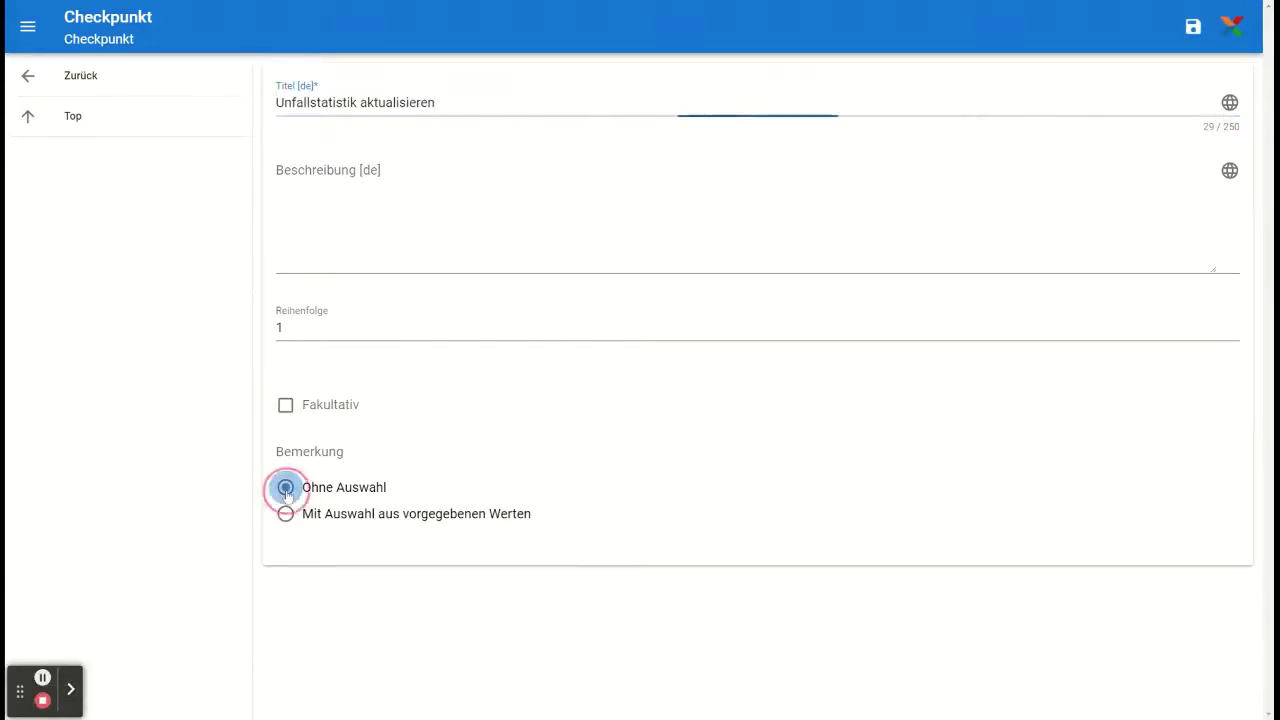
left_click(1195, 30)
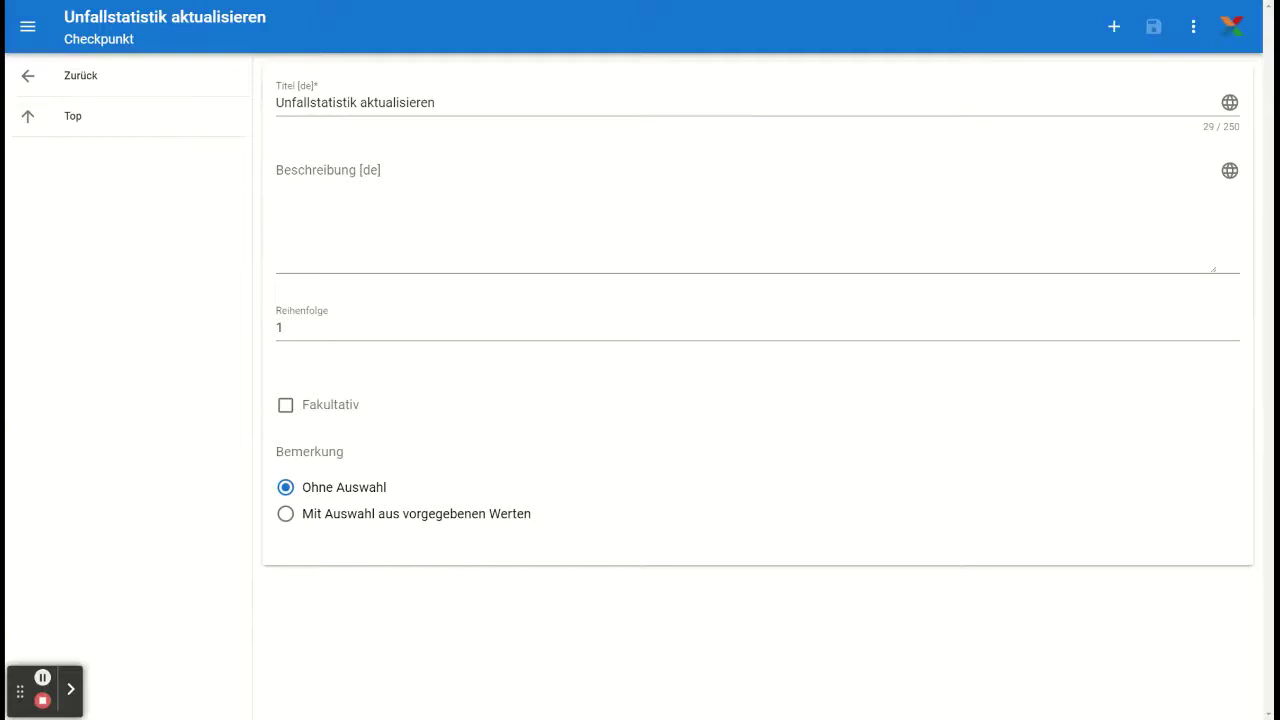
left_click(28, 78)
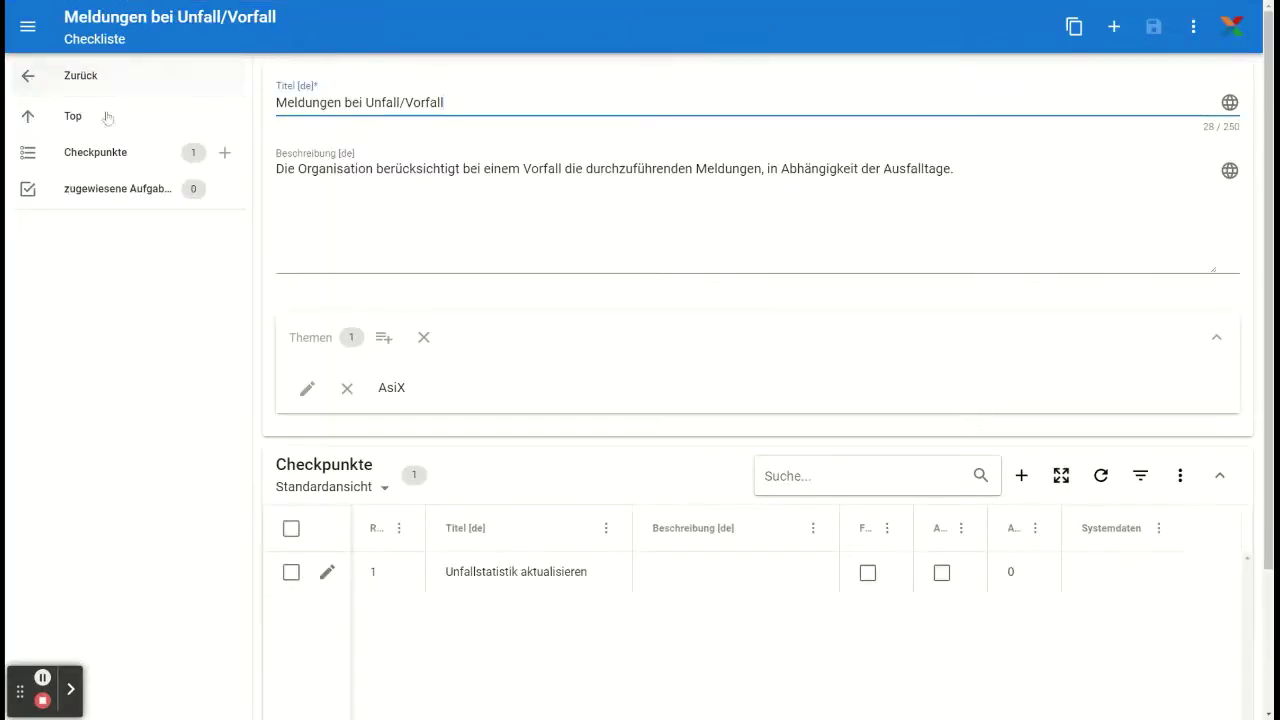
Start a checkpoint titled "Meldung Unfall Zertifizierungsstelle (>24 Ausfalltagen), oder Todesfall" and describe the reporting duty to the certification body or auditor, including its report form.
left_click(1020, 475)
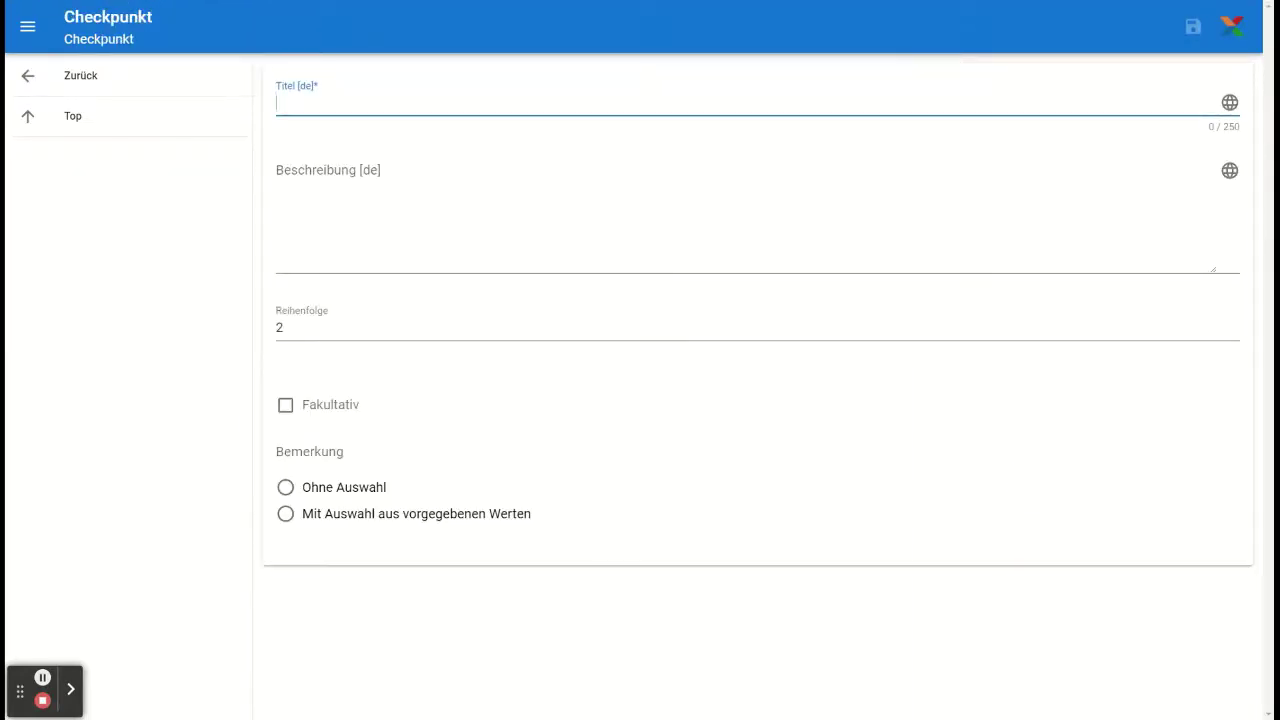
type("Meldung Unfall Zertifizierungsstelle (>24 Ausfalltagen), oder Todesfall")
key("Tab")
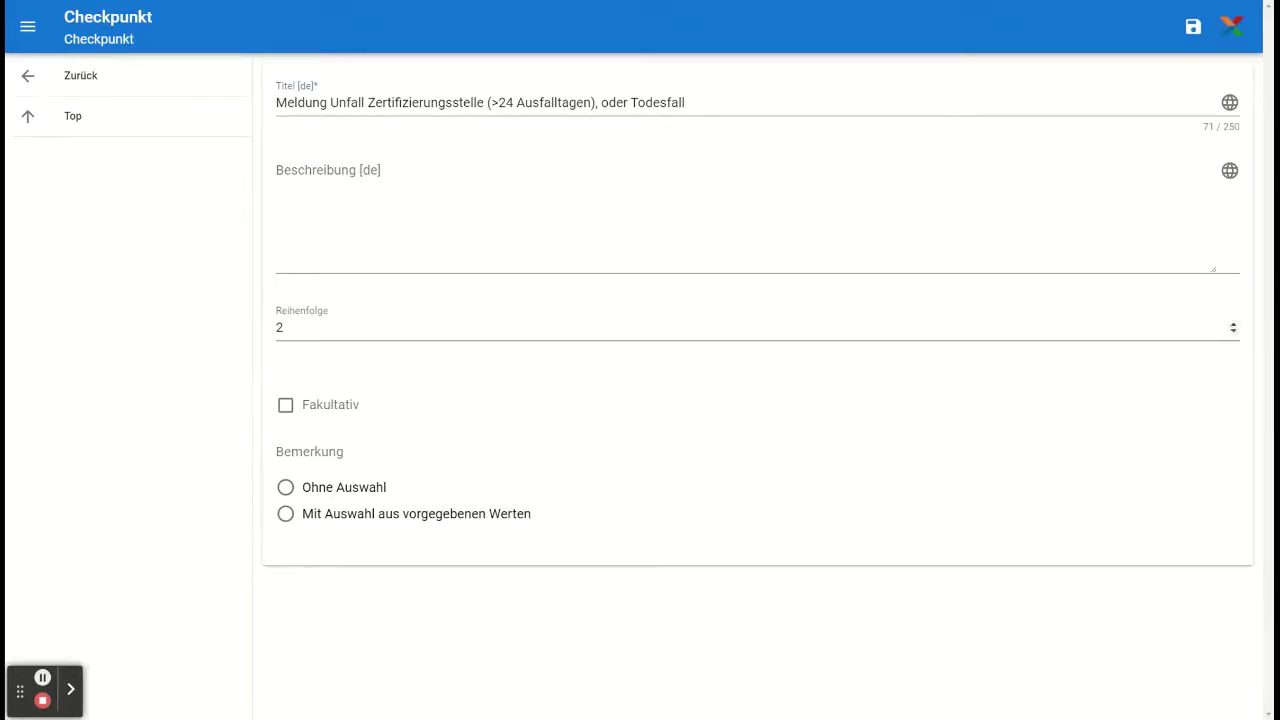
left_click(700, 230)
type("Meldung an Zertifizierungsstelle / Auditor: Bei mehr als 24 Arbeitstagen Arbeitsausfall oder. Todesfall muss der Unfall der Zertifizierungsstelle gemeldet werden. Siehe dazu entsprechendes Meldungsformular des Zertifizierers")
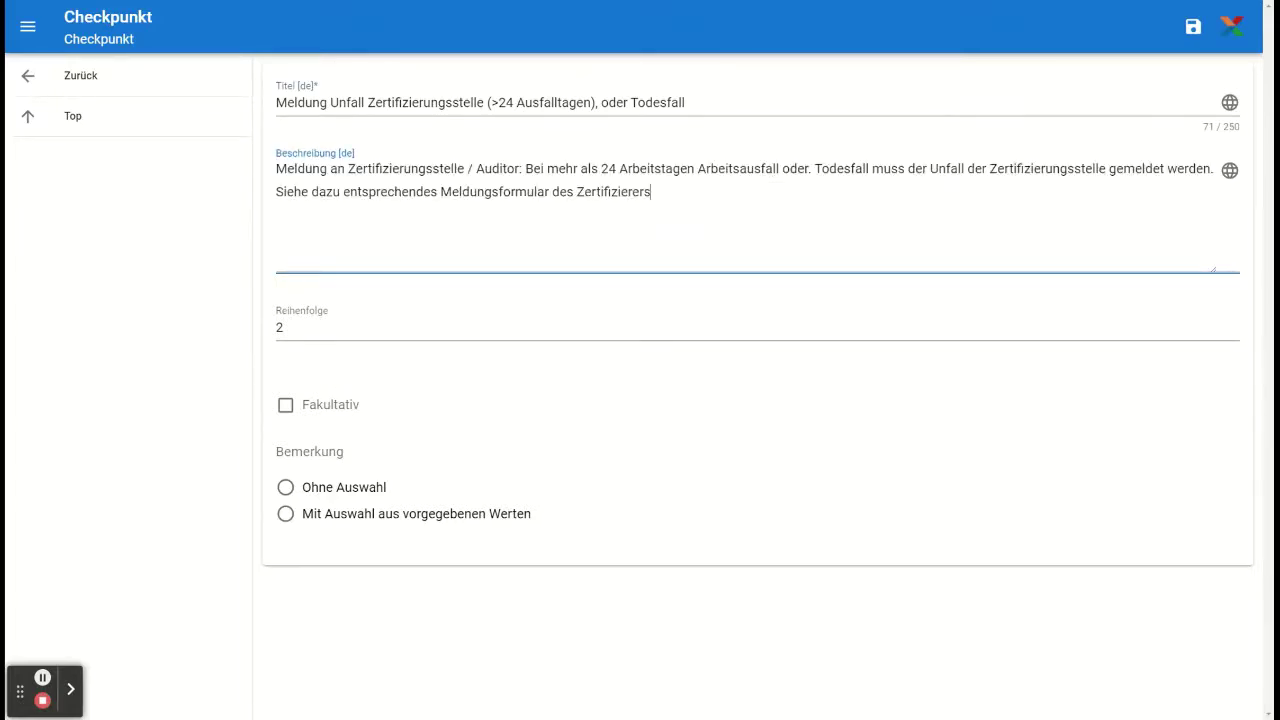
Set the checkpoint's remark to "Mit Auswahl aus vorgegebenen Werten", add the existing values OK and NOK, save and return to the checklist.
left_click(286, 514)
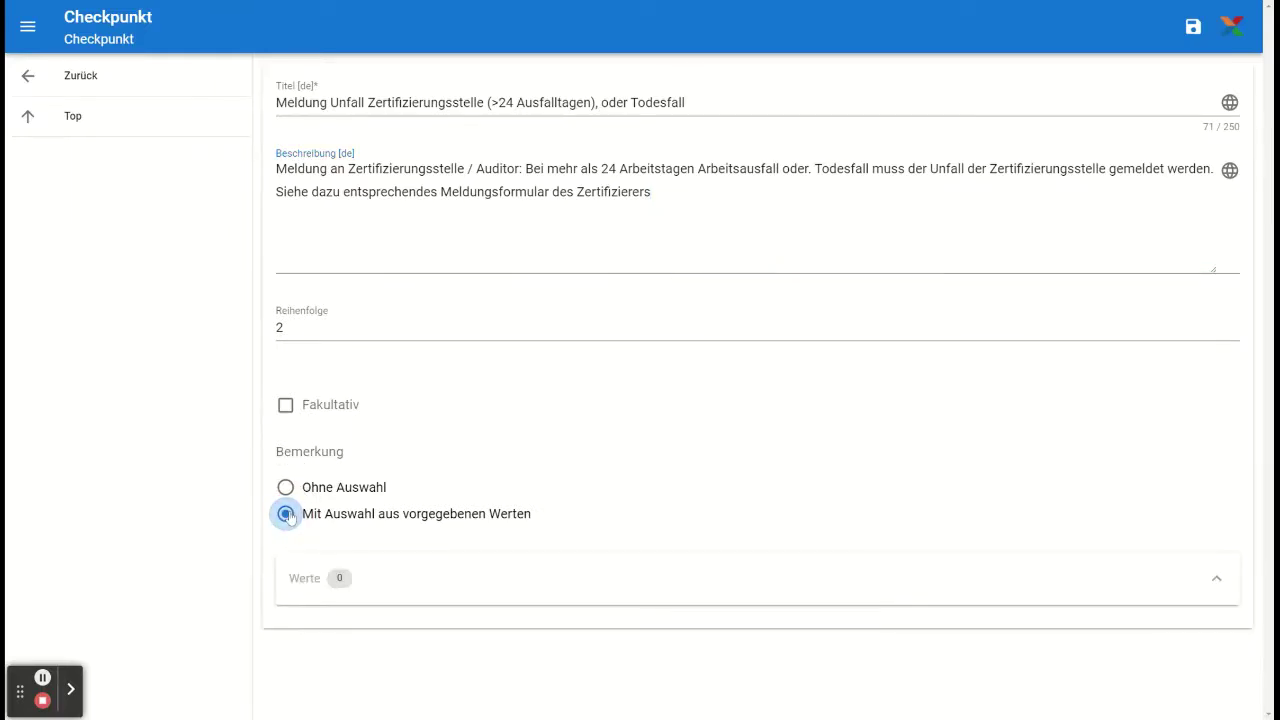
left_click(1194, 28)
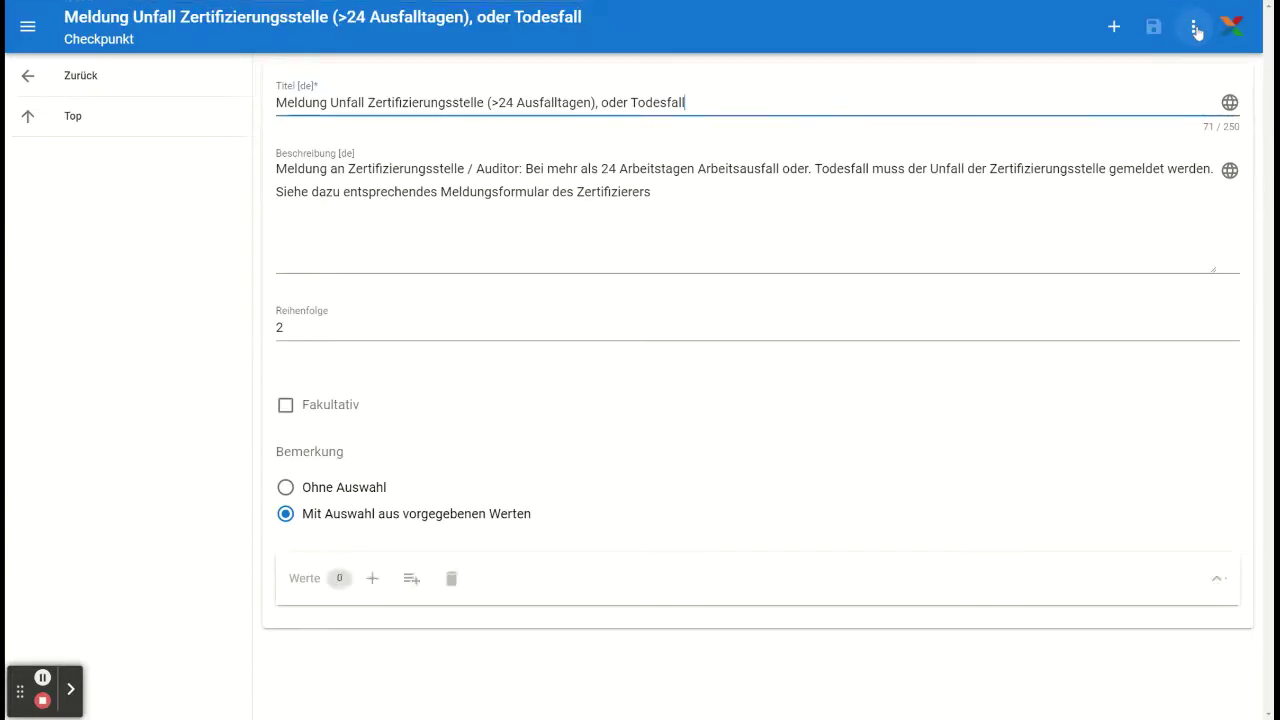
left_click(411, 579)
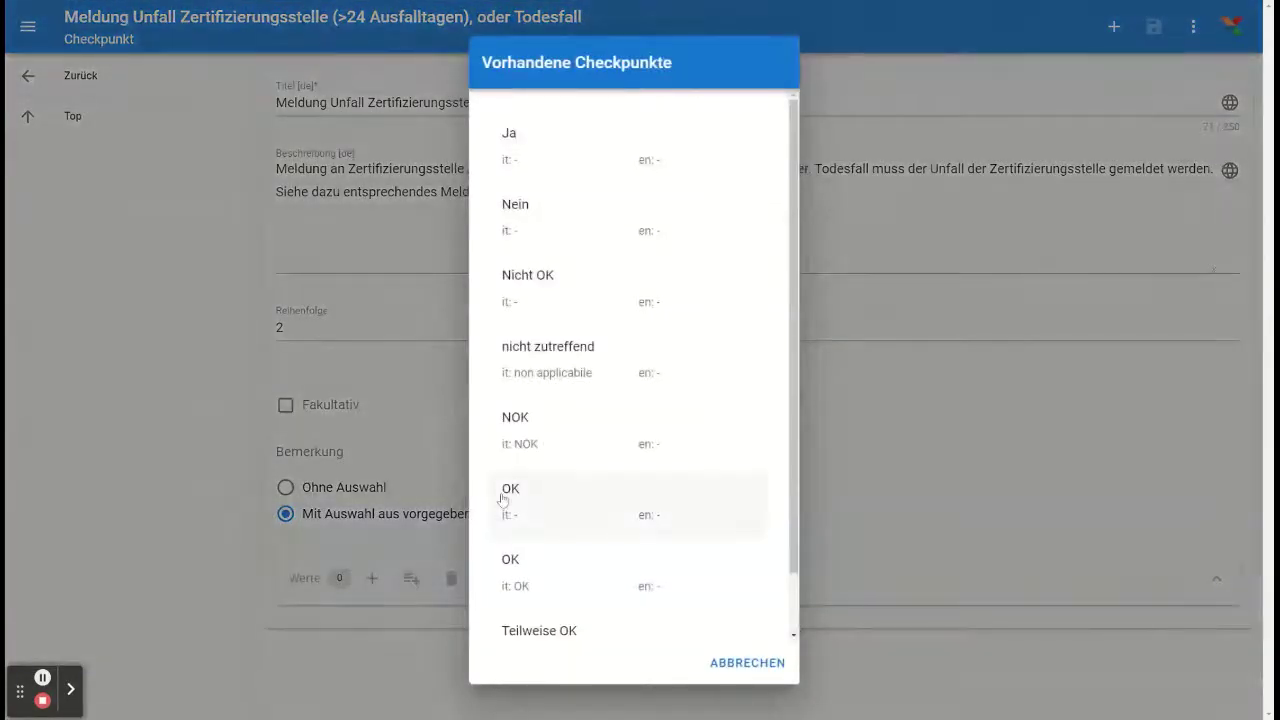
left_click(502, 497)
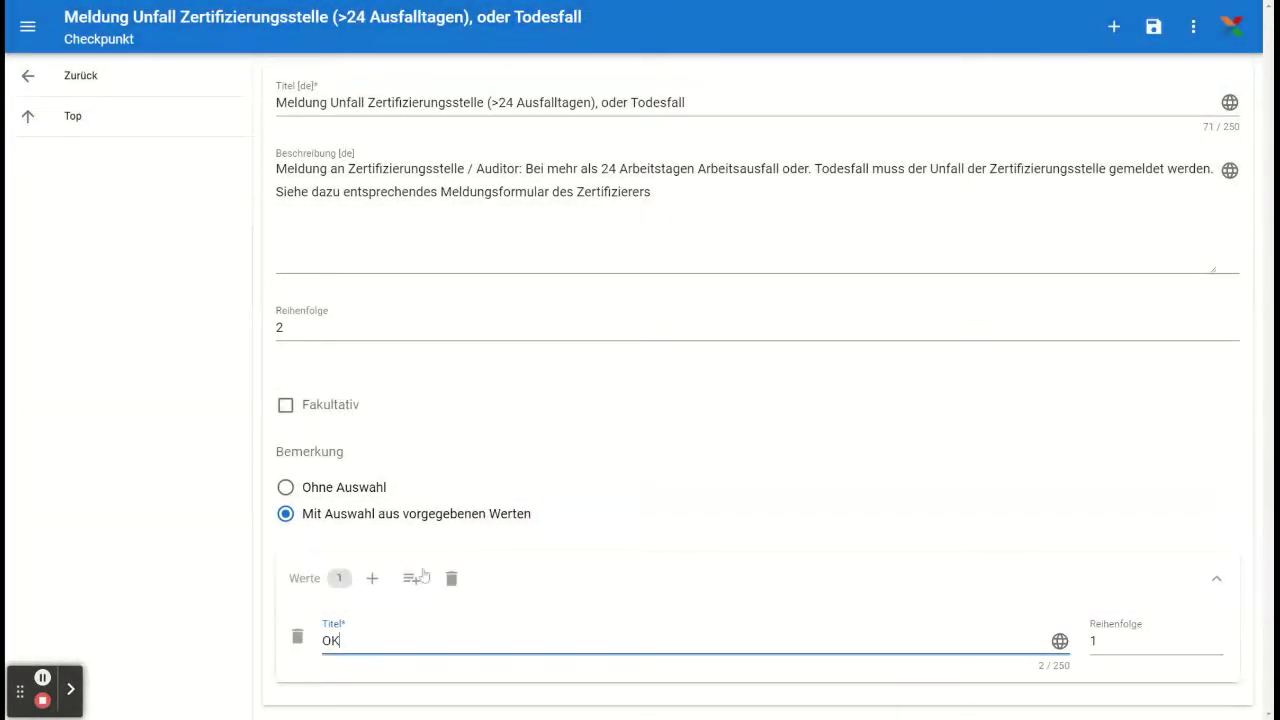
left_click(411, 580)
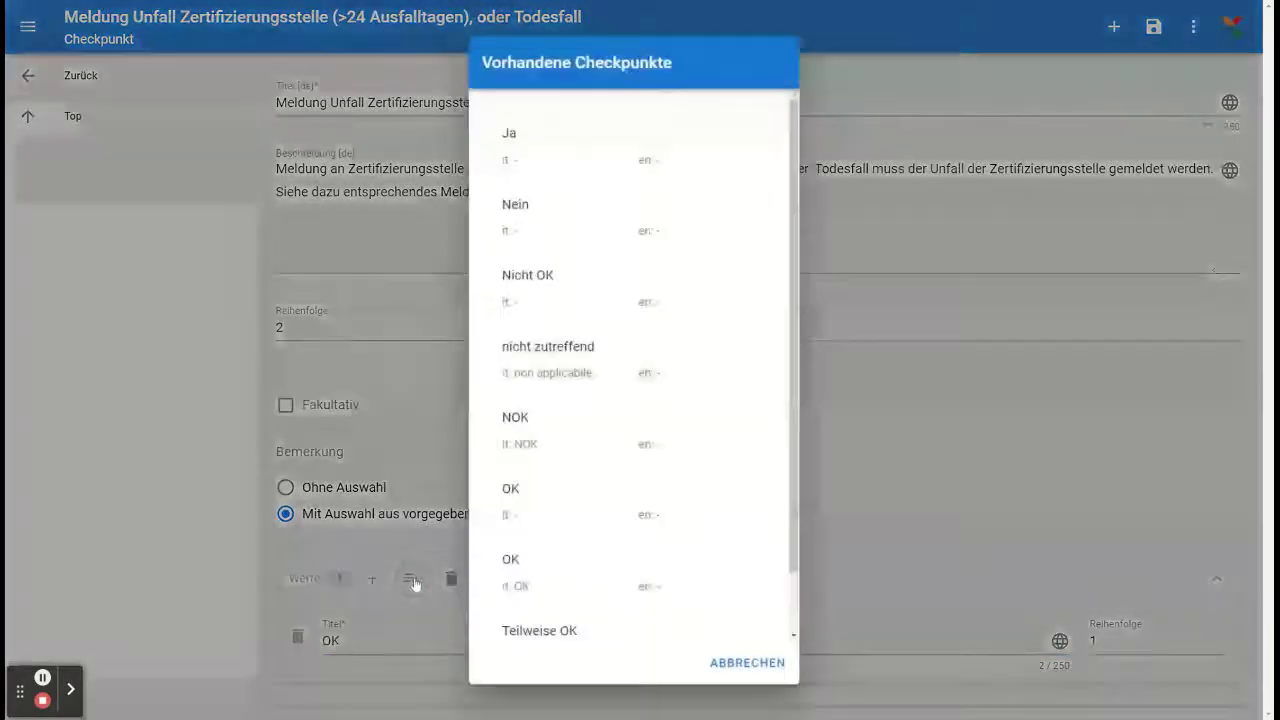
left_click(516, 433)
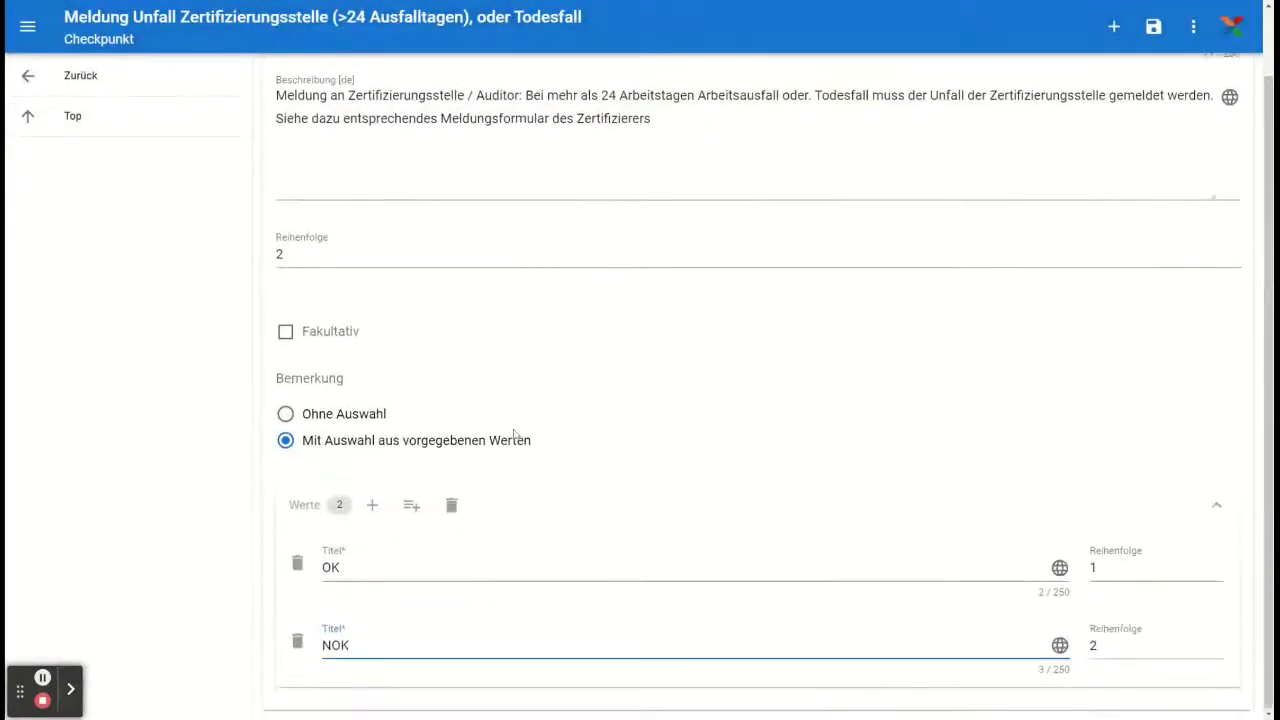
left_click(1153, 30)
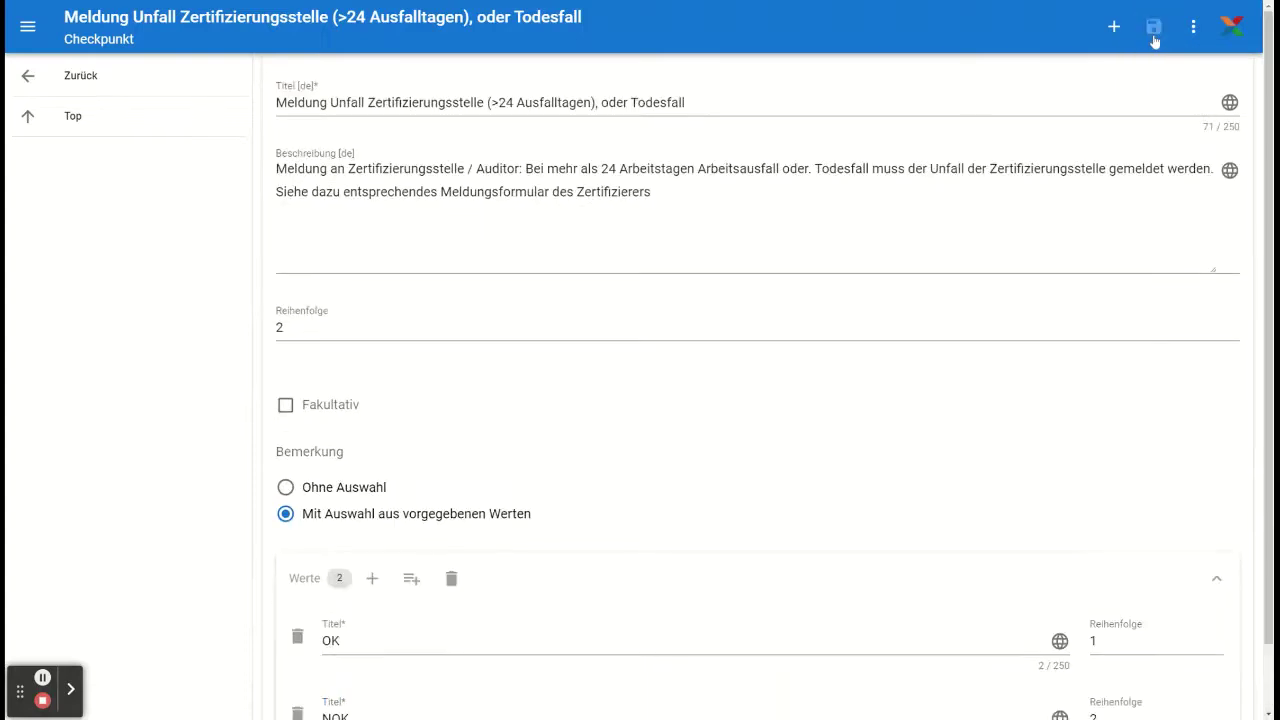
left_click(33, 83)
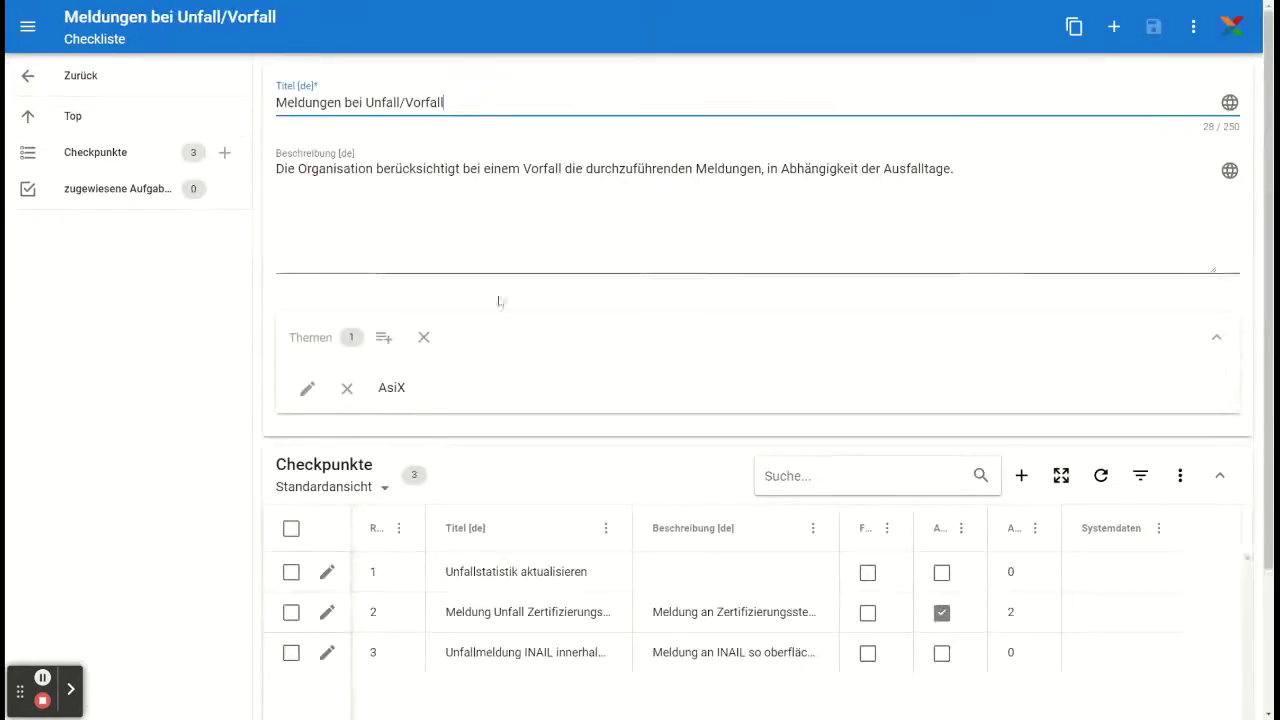
Add the optional checkpoint "Meldung Arbeitsmediziner (>60 Ausfalltagen)" with remark "Ohne Auswahl", save it and review the checklist's checkpoints.
left_click(1021, 476)
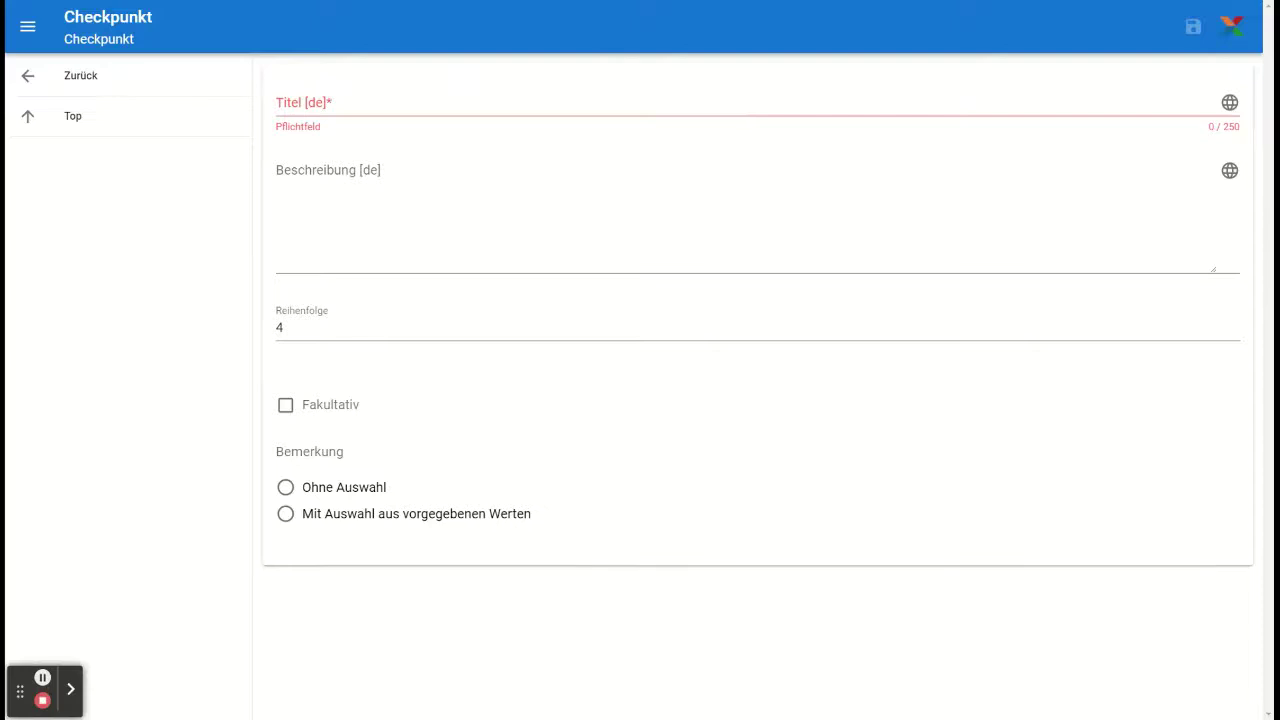
left_click(334, 112)
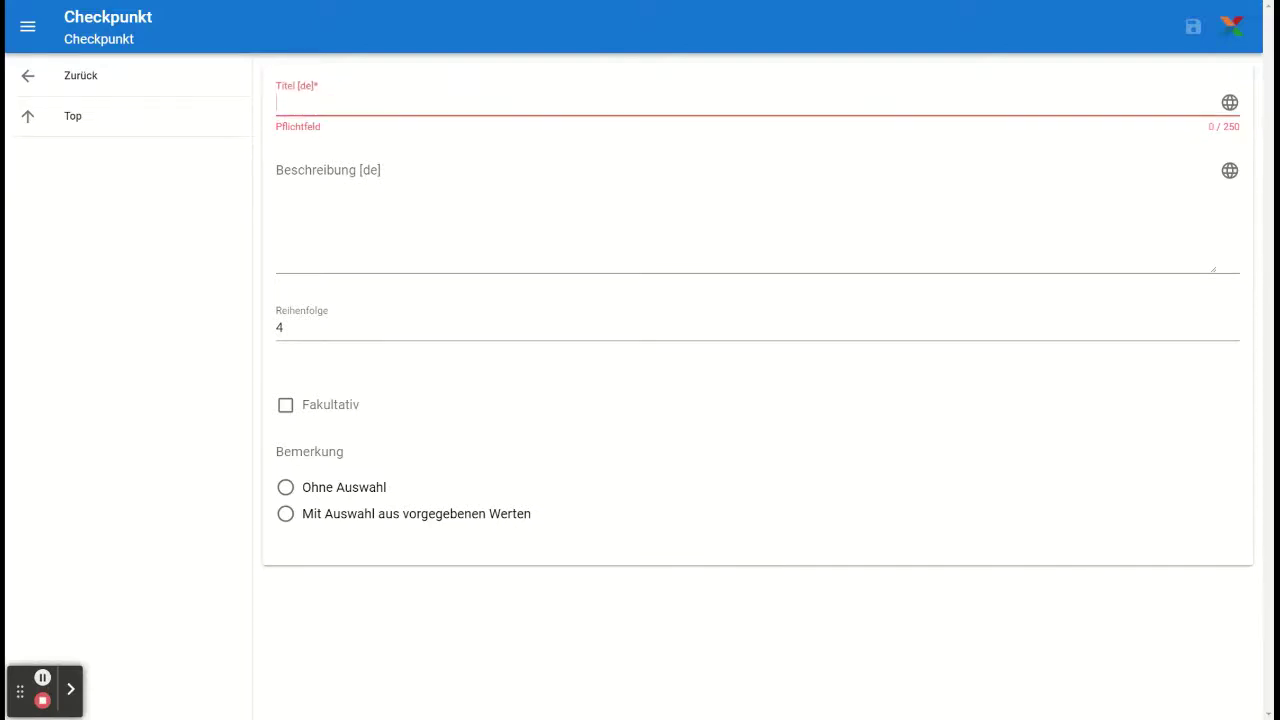
type("Meldung Arbeitsmediziner (>60 Ausfalltagen)")
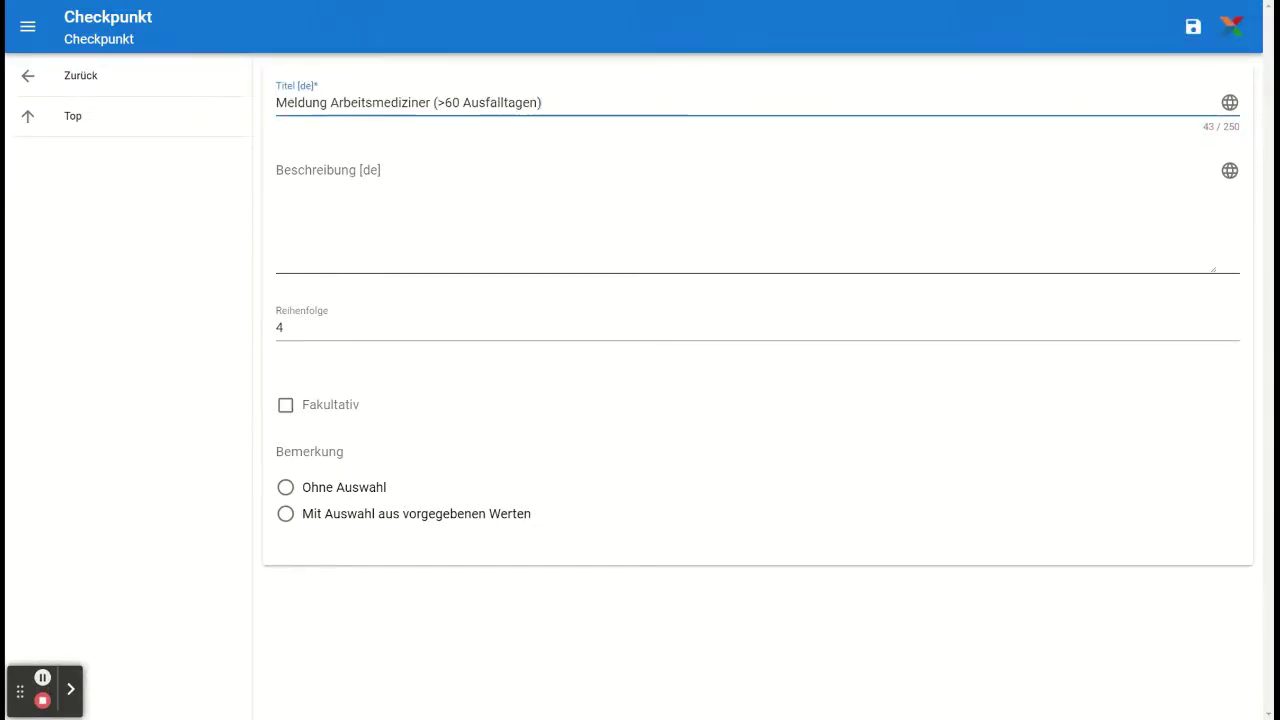
left_click(287, 408)
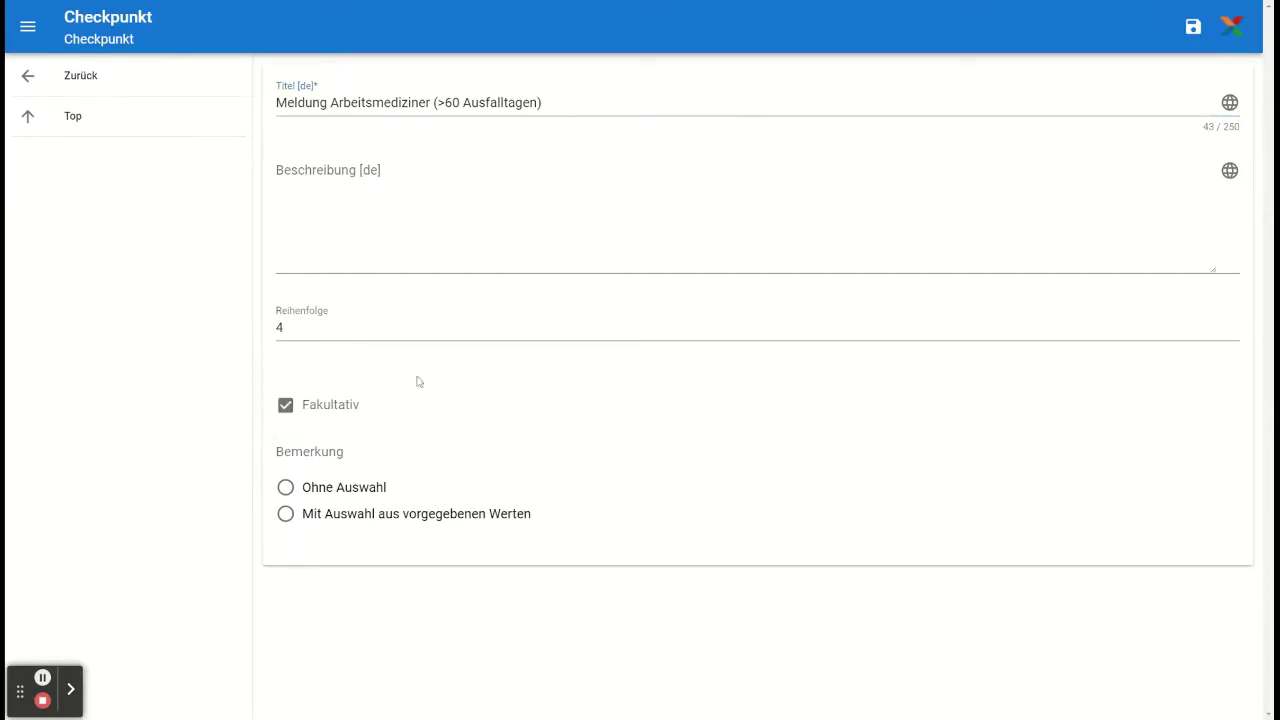
left_click(1193, 28)
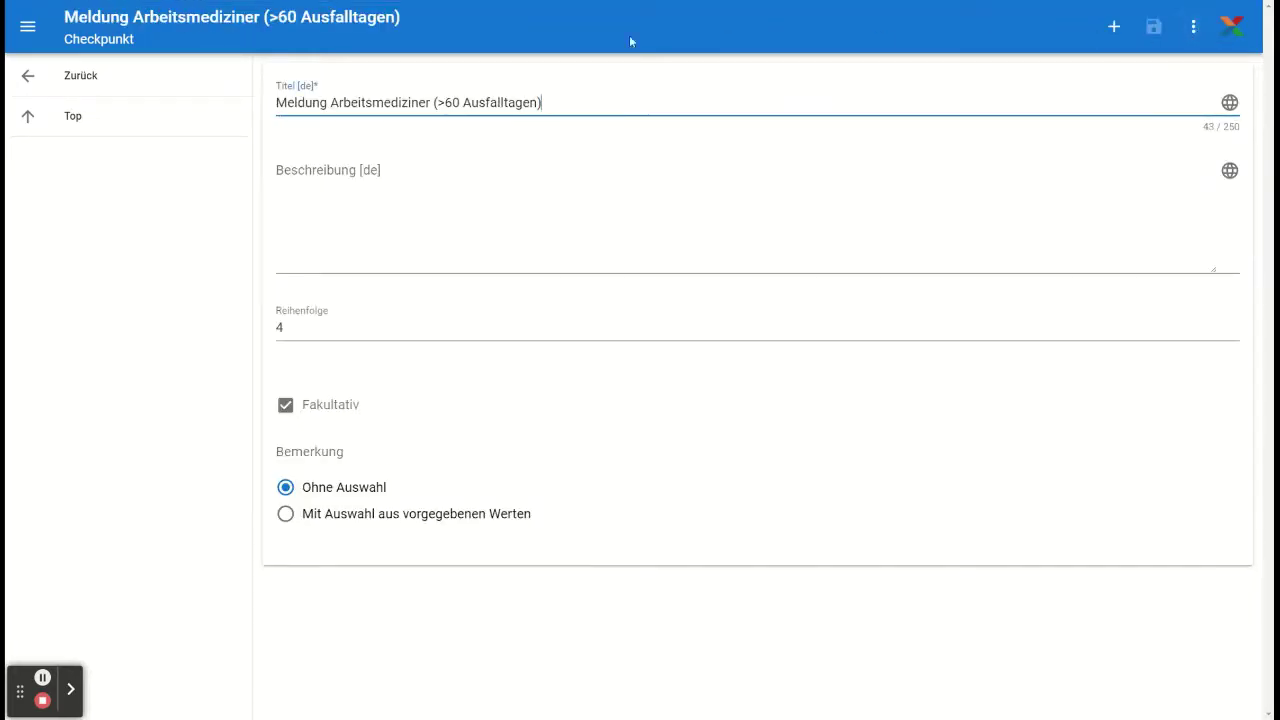
left_click(29, 78)
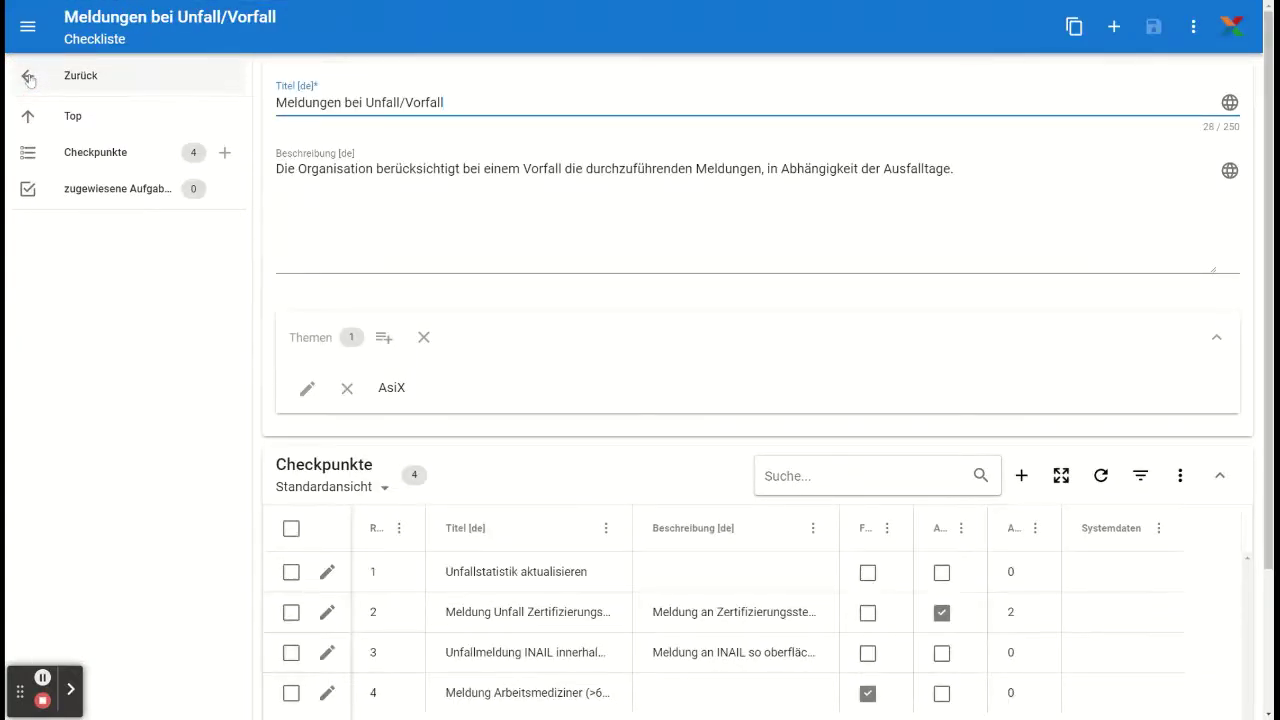
scroll(237, 249, "down", 2)
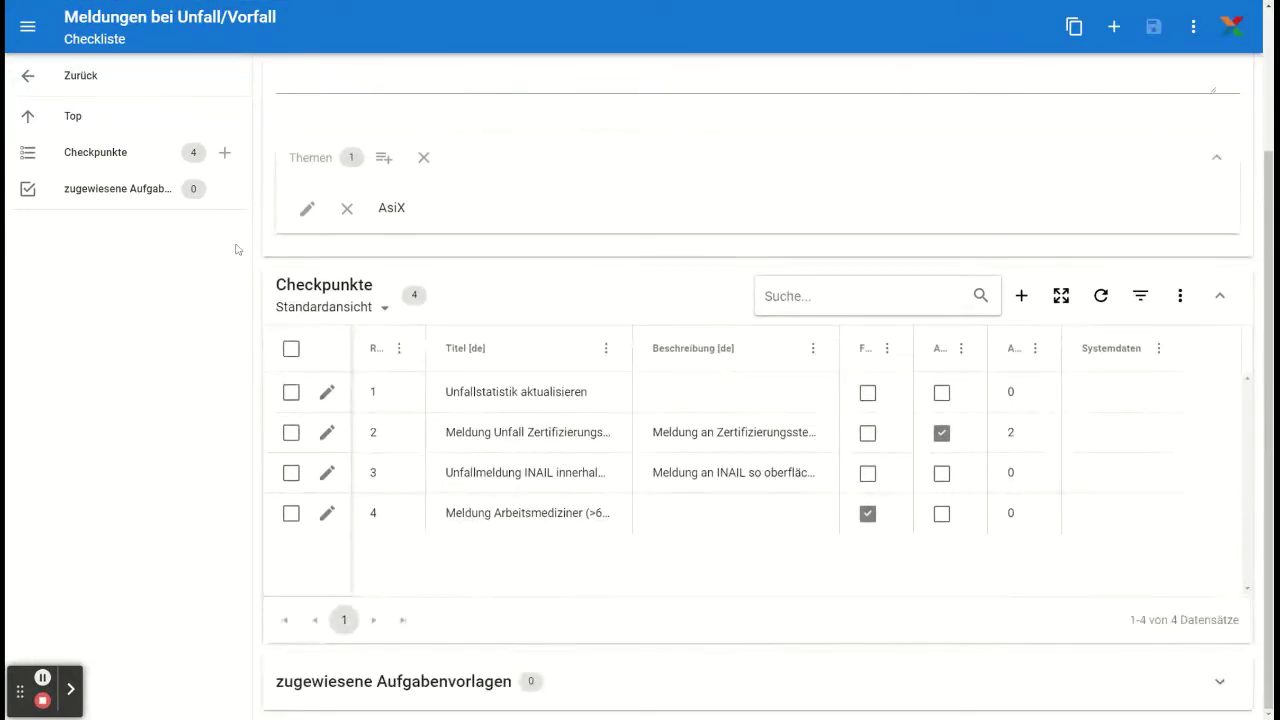
scroll(237, 249, "up", 2)
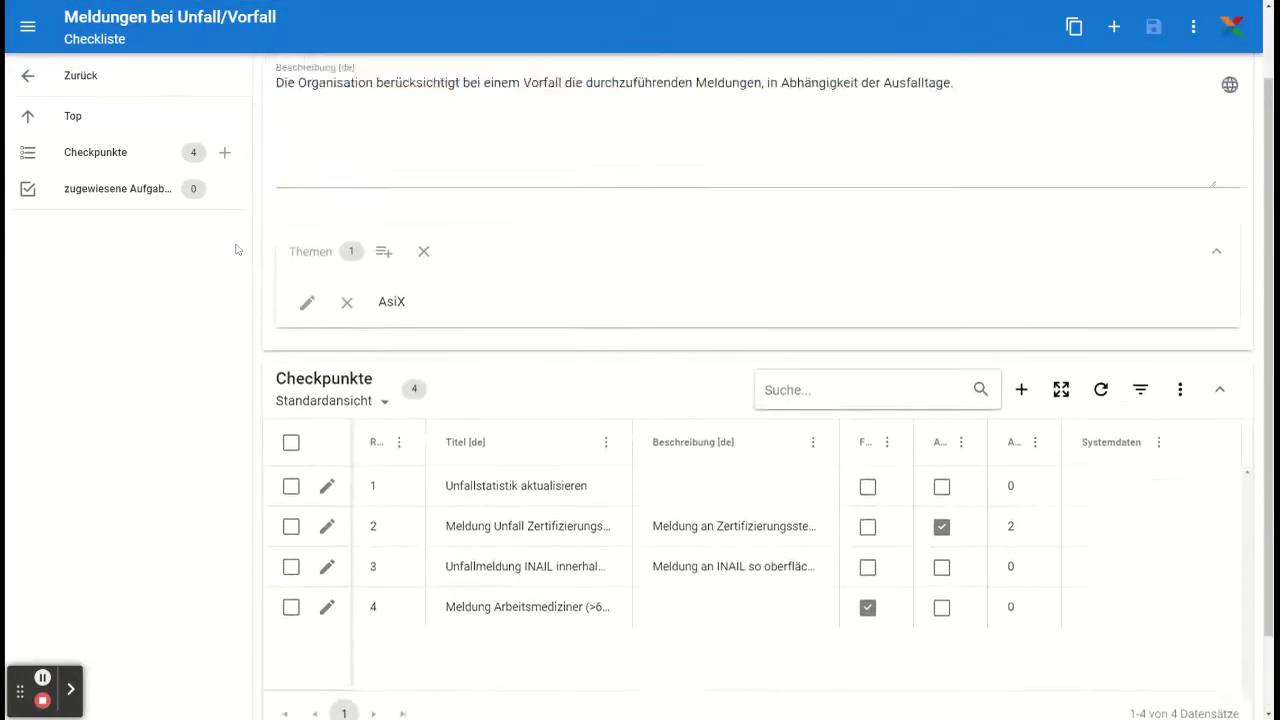
Leave the checklist and create a new task in the task list titled "Unfall" plus the injured person's full name, and save it.
left_click(28, 80)
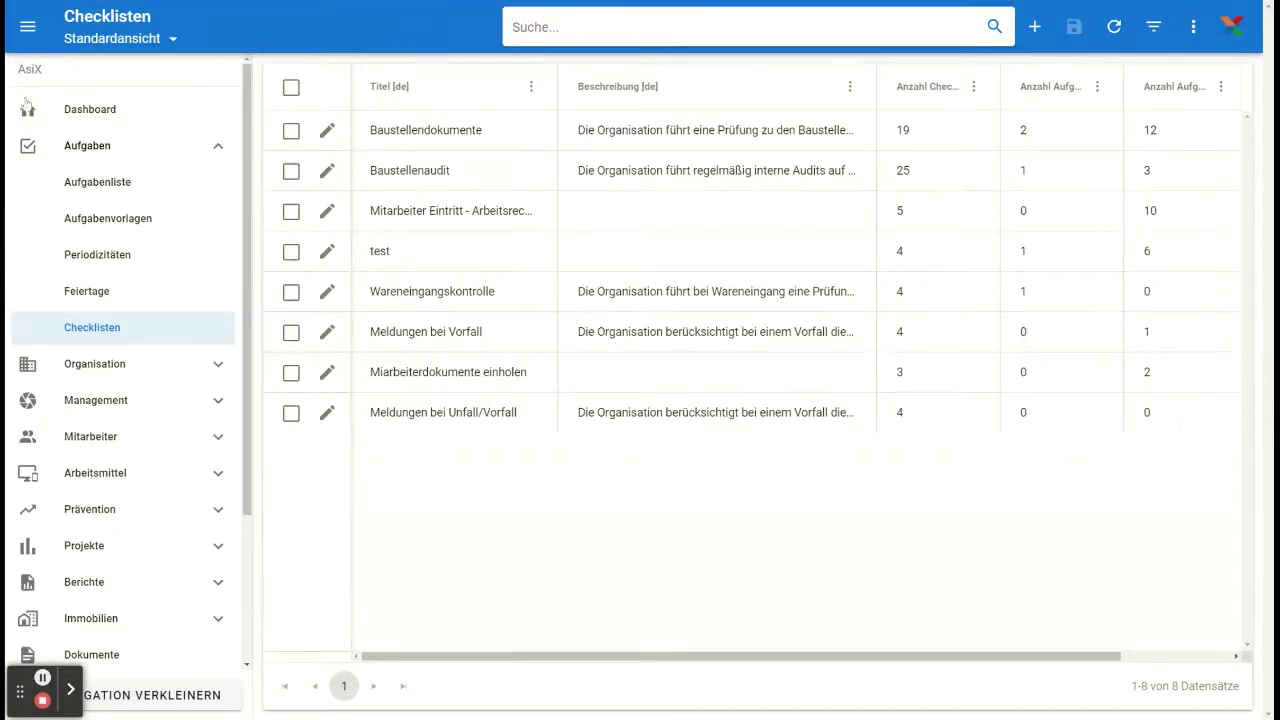
left_click(92, 189)
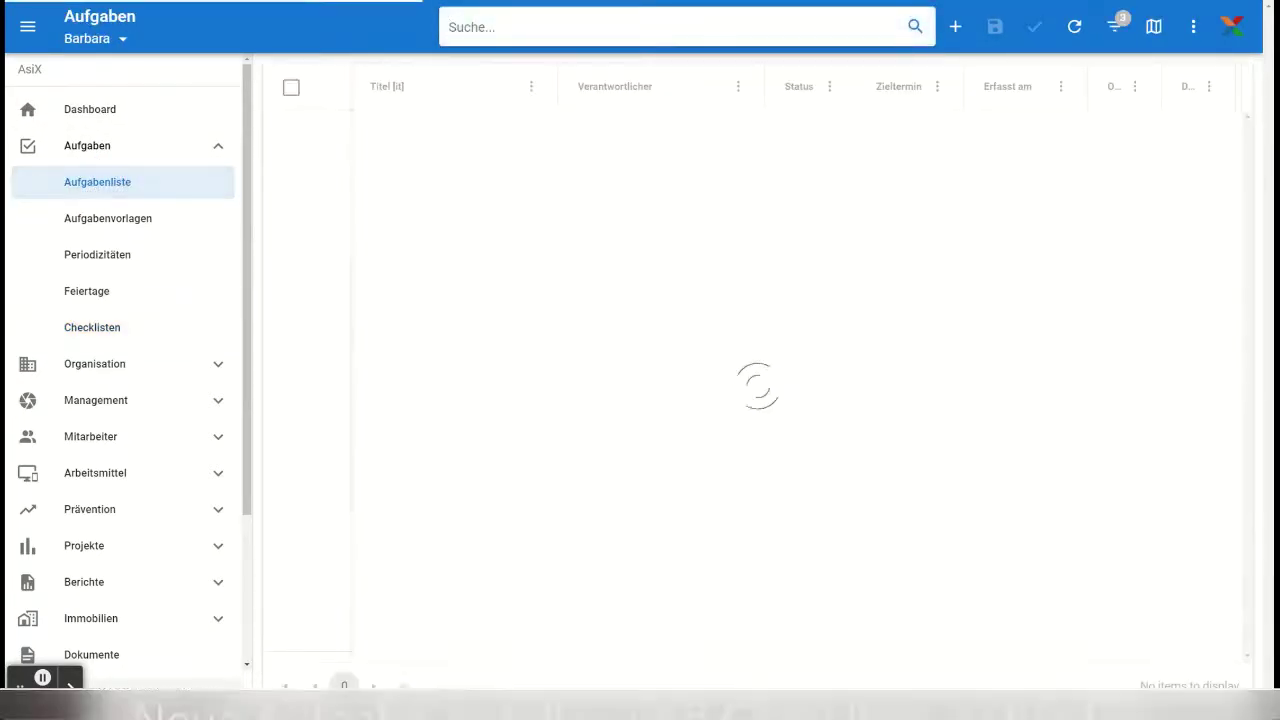
left_click(956, 28)
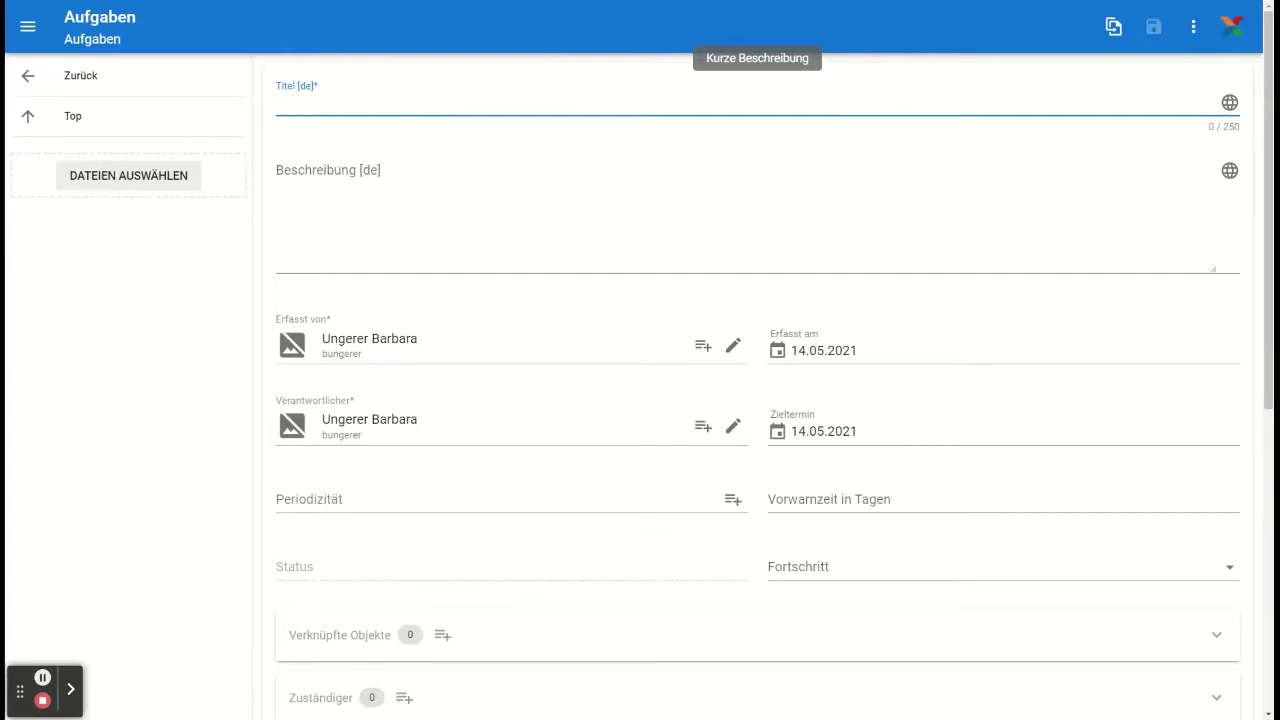
type("Unfall Max Mustermann")
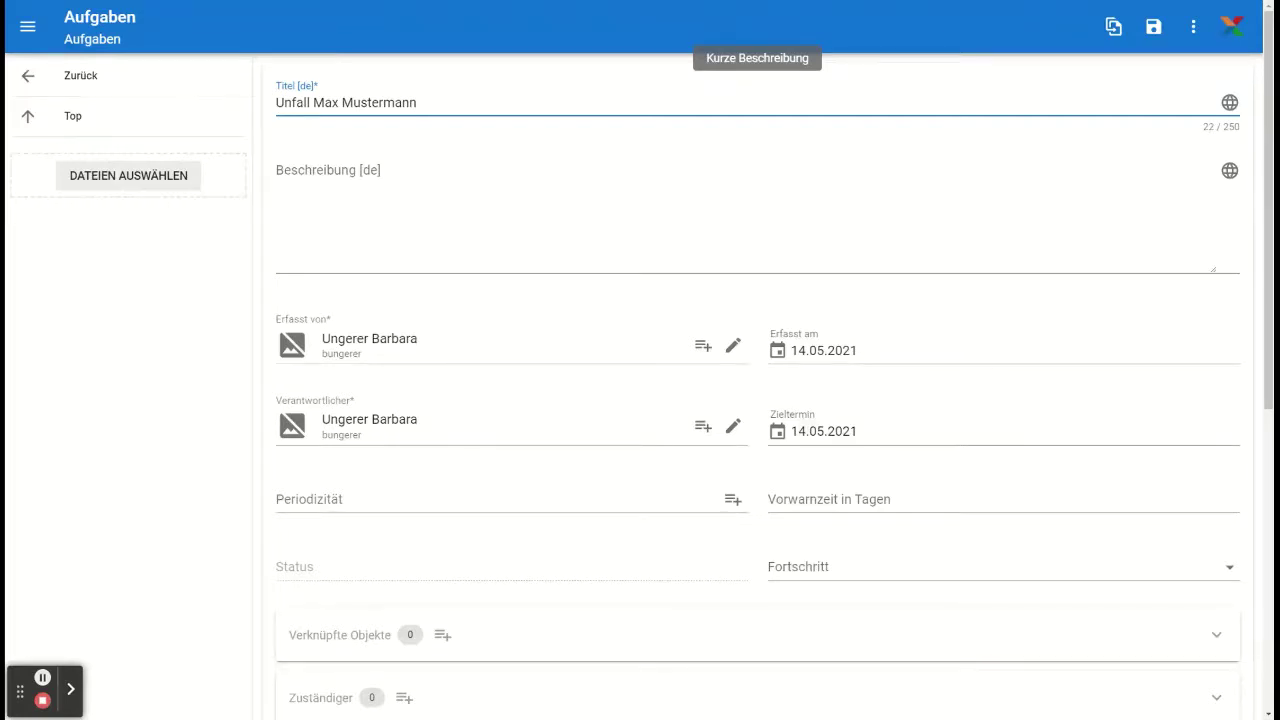
left_click(1154, 28)
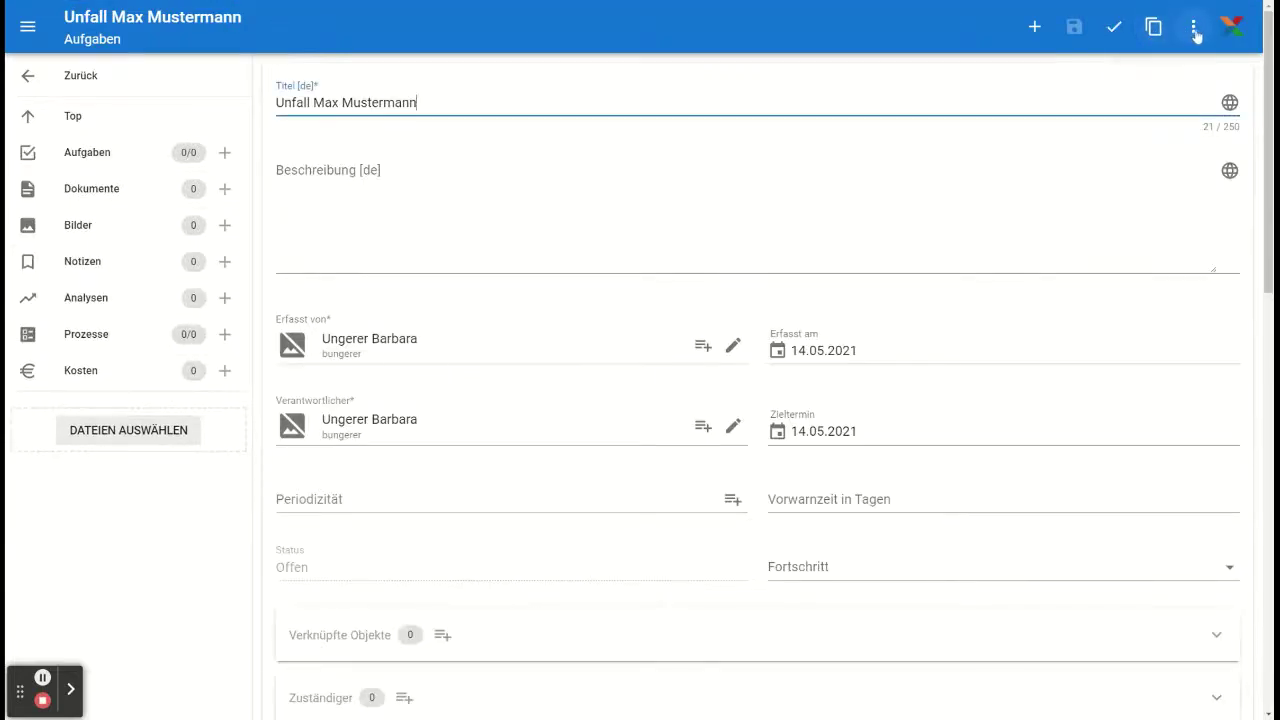
Add the checklist "Meldungen bei Unfall/Vorfall" to the accident task.
left_click(1195, 30)
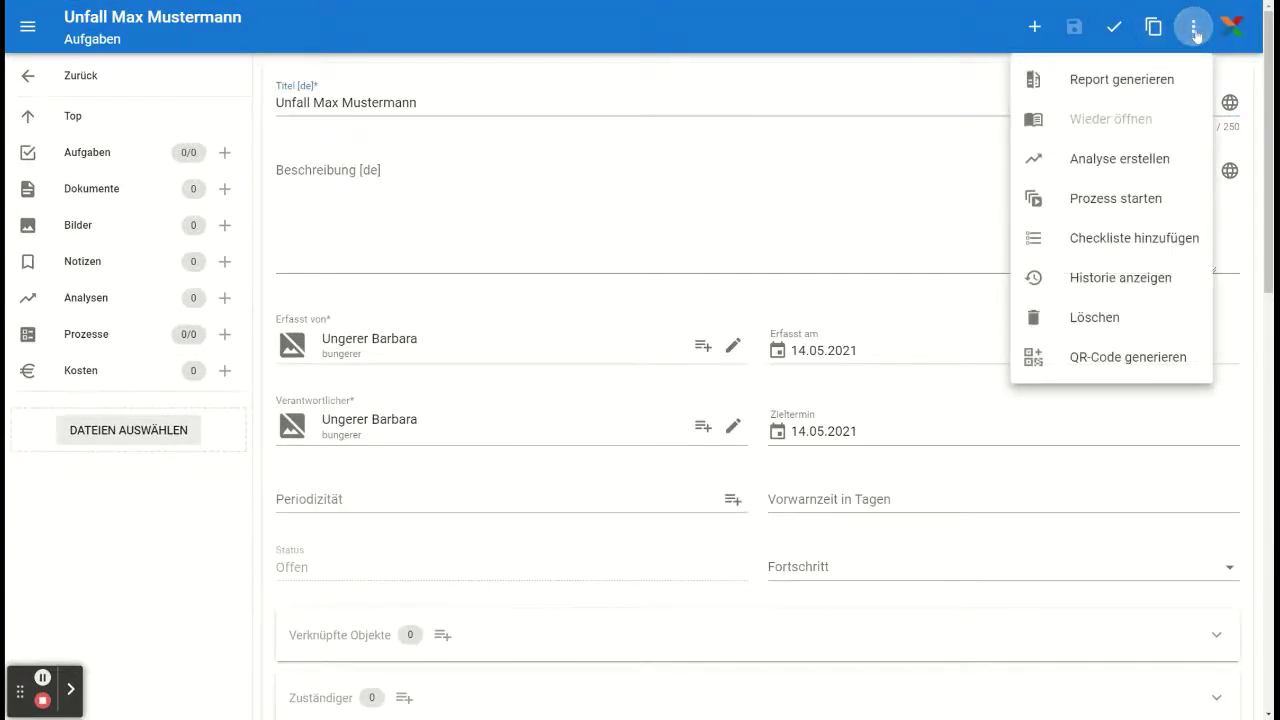
left_click(1113, 250)
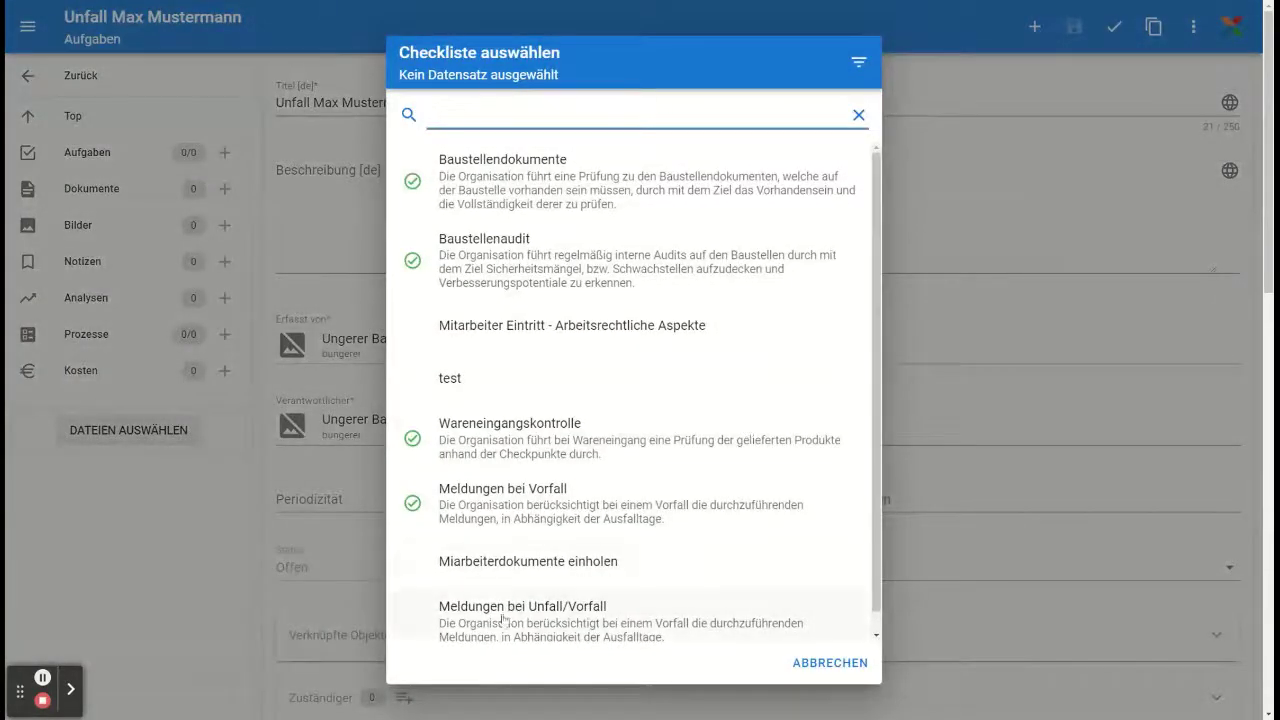
left_click(502, 621)
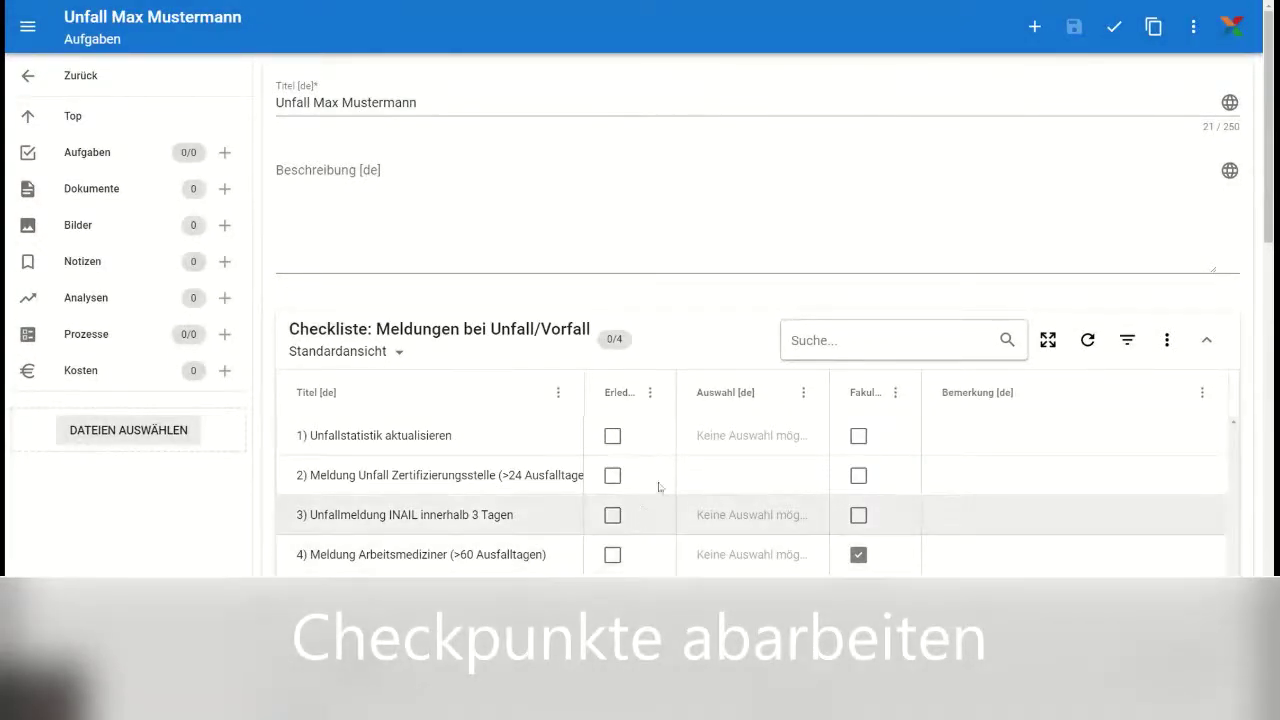
Widen the Erledigt column and mark checkpoints 1 to 3 as done, answering the certification body report with OK.
left_click_drag(683, 392, 749, 390)
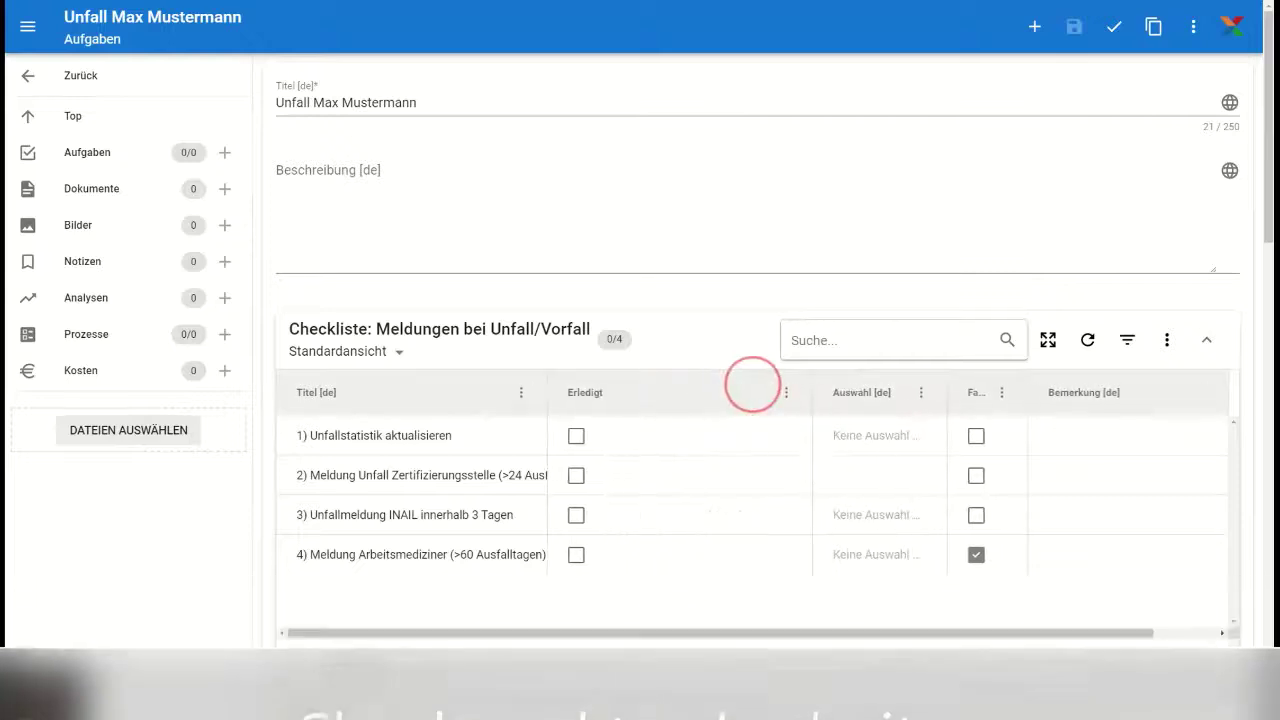
left_click(576, 437)
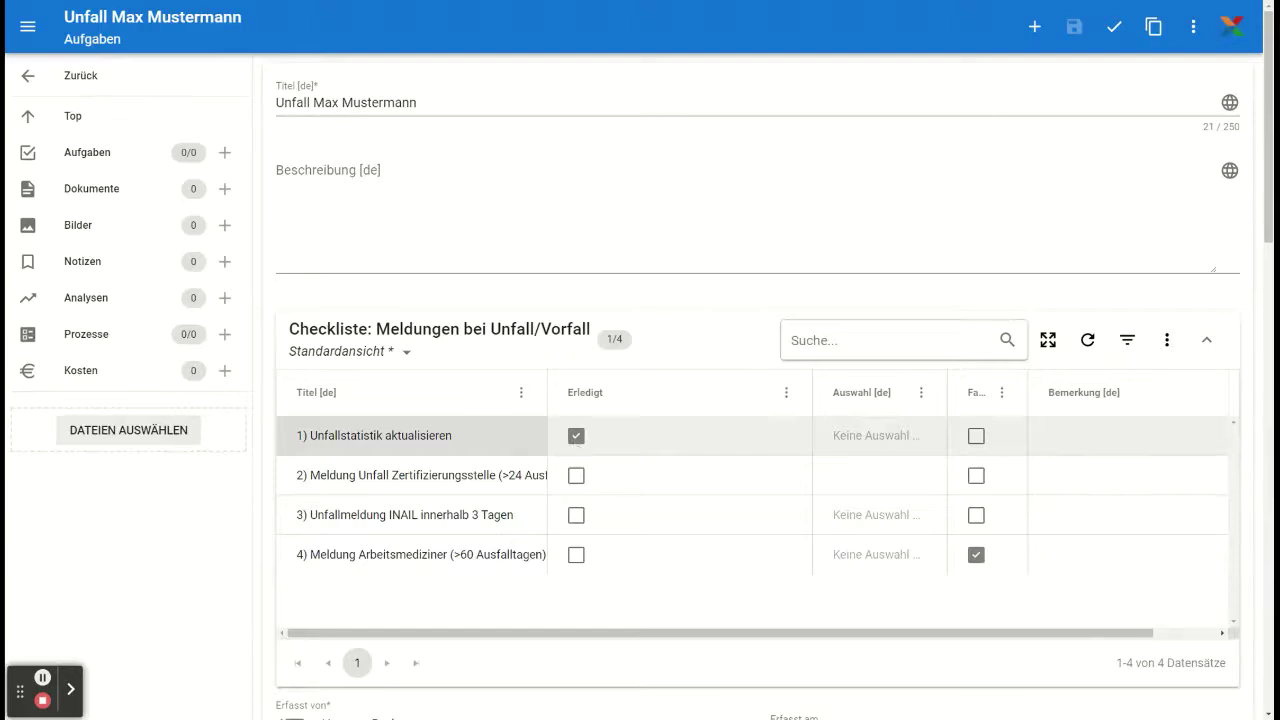
left_click(576, 475)
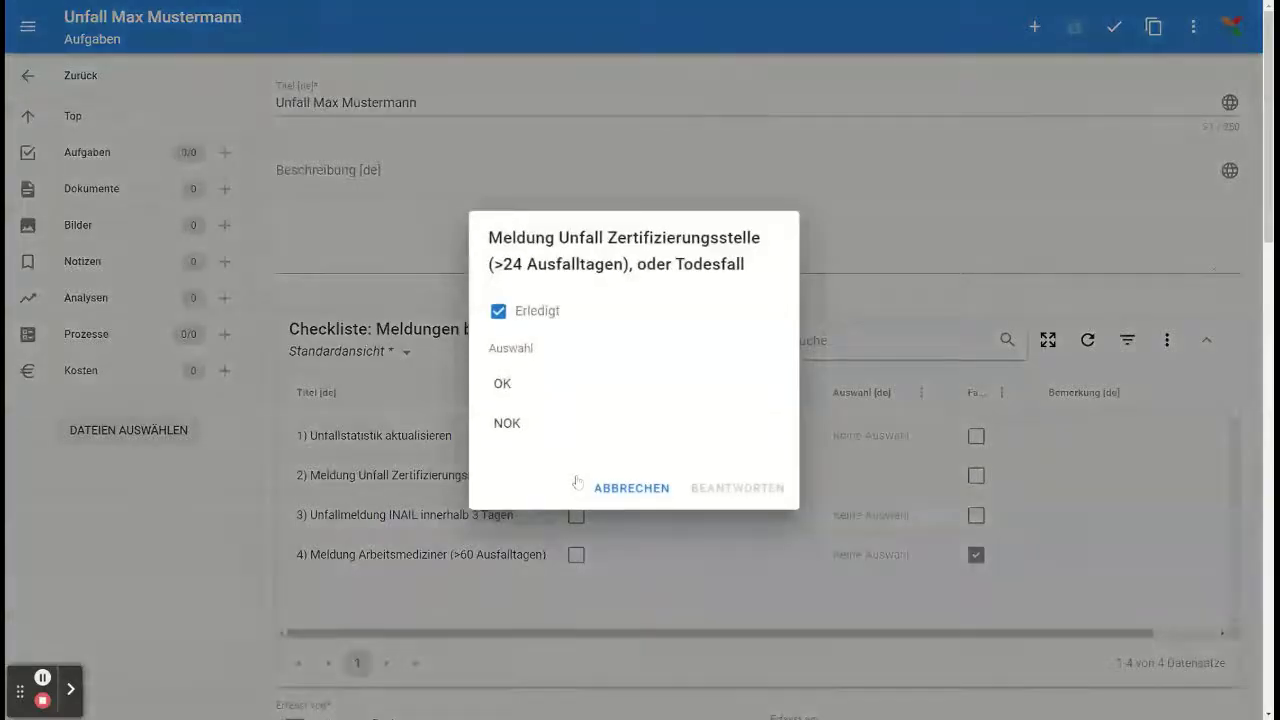
left_click(503, 393)
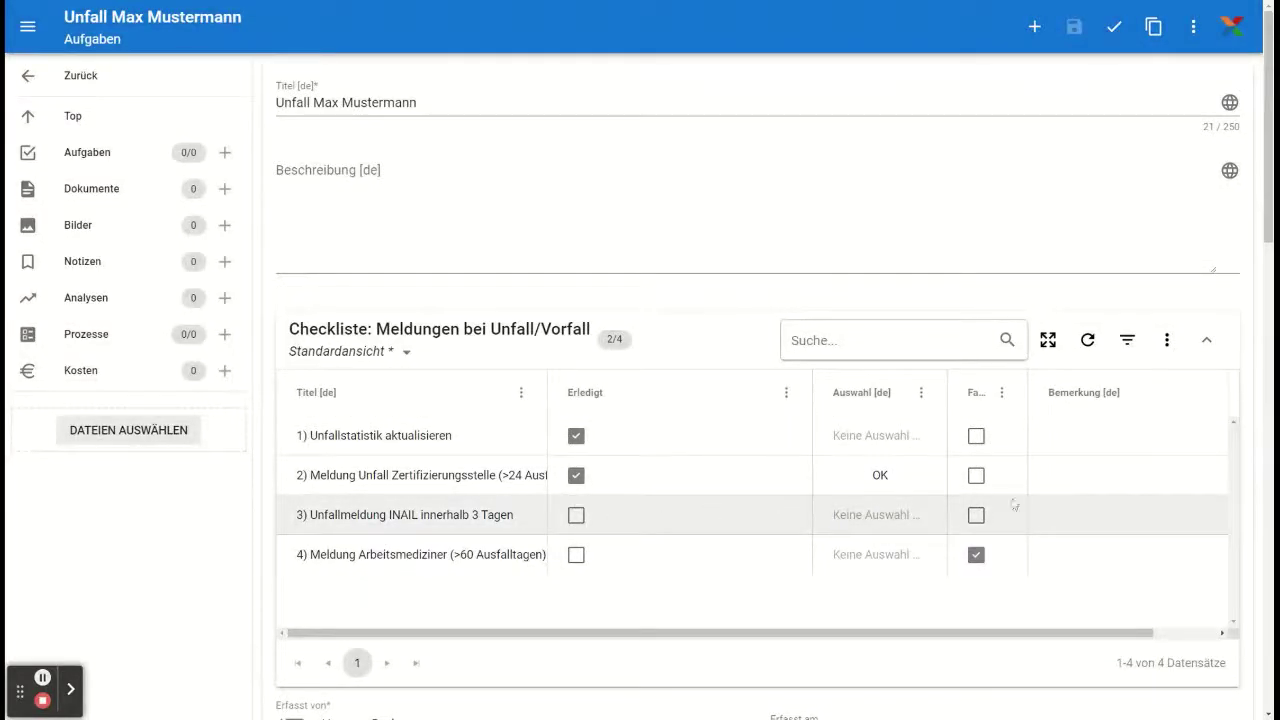
left_click(577, 516)
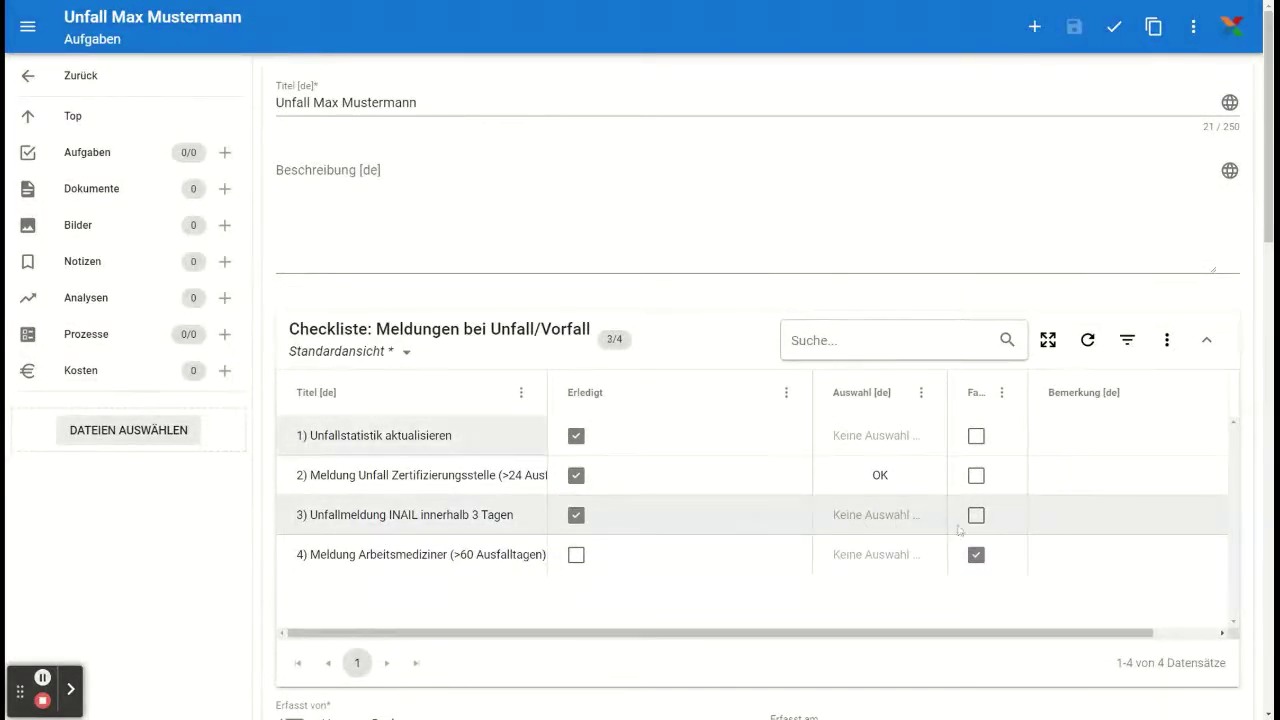
Enter the remark "erledigt siehe Dokumente anbei" for the checkpoint "Unfallmeldung INAIL innerhalb 3 Tagen" and widen the Fakultativ column.
left_click(1068, 523)
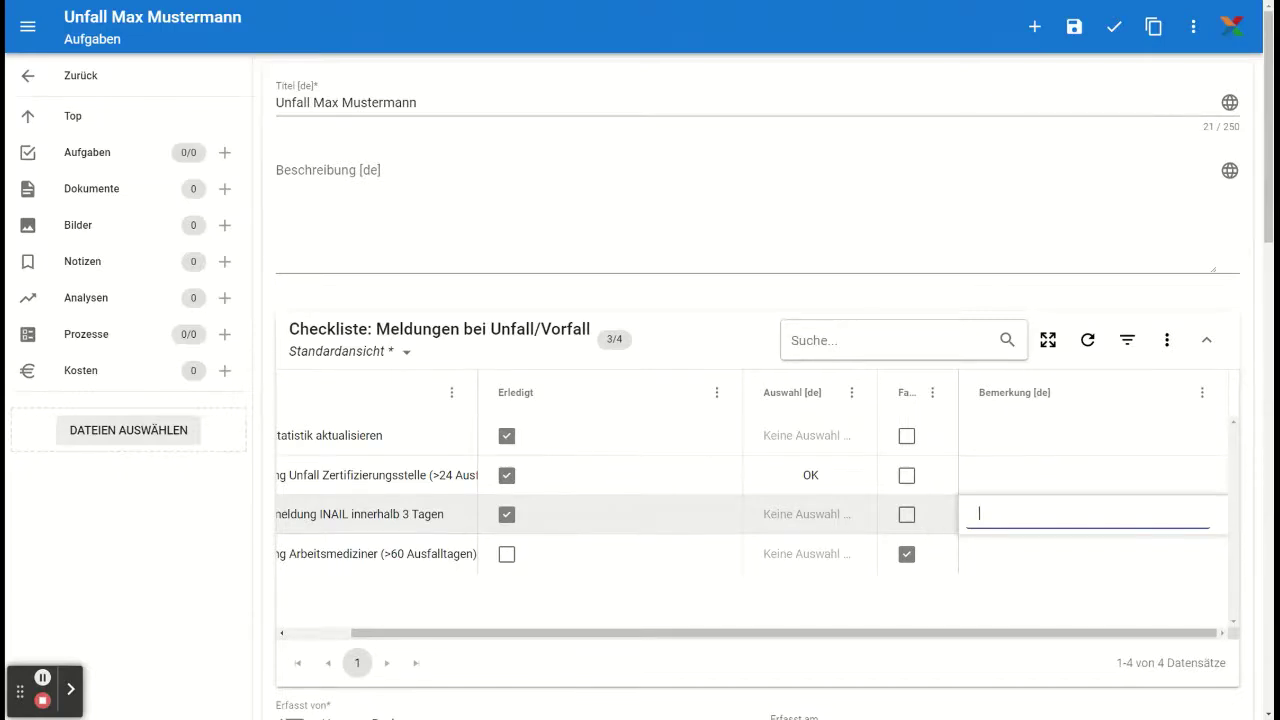
type("erledigt siehe Dokumente")
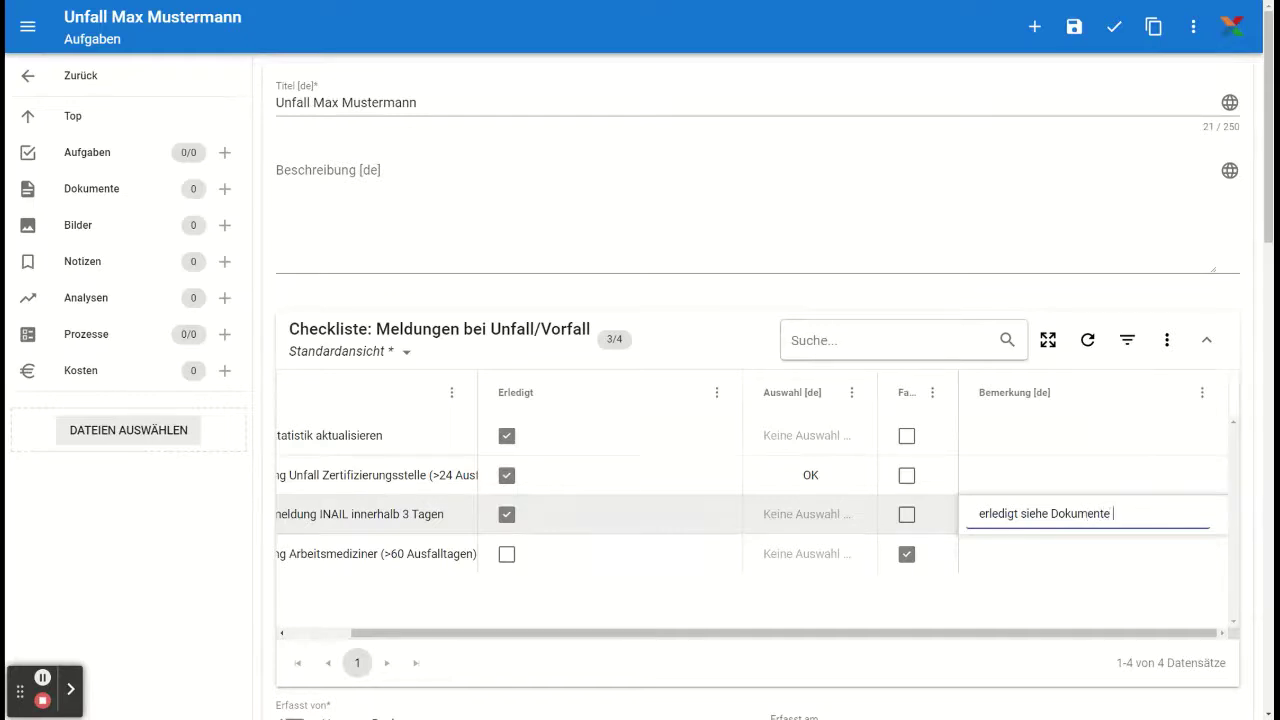
type("anbei")
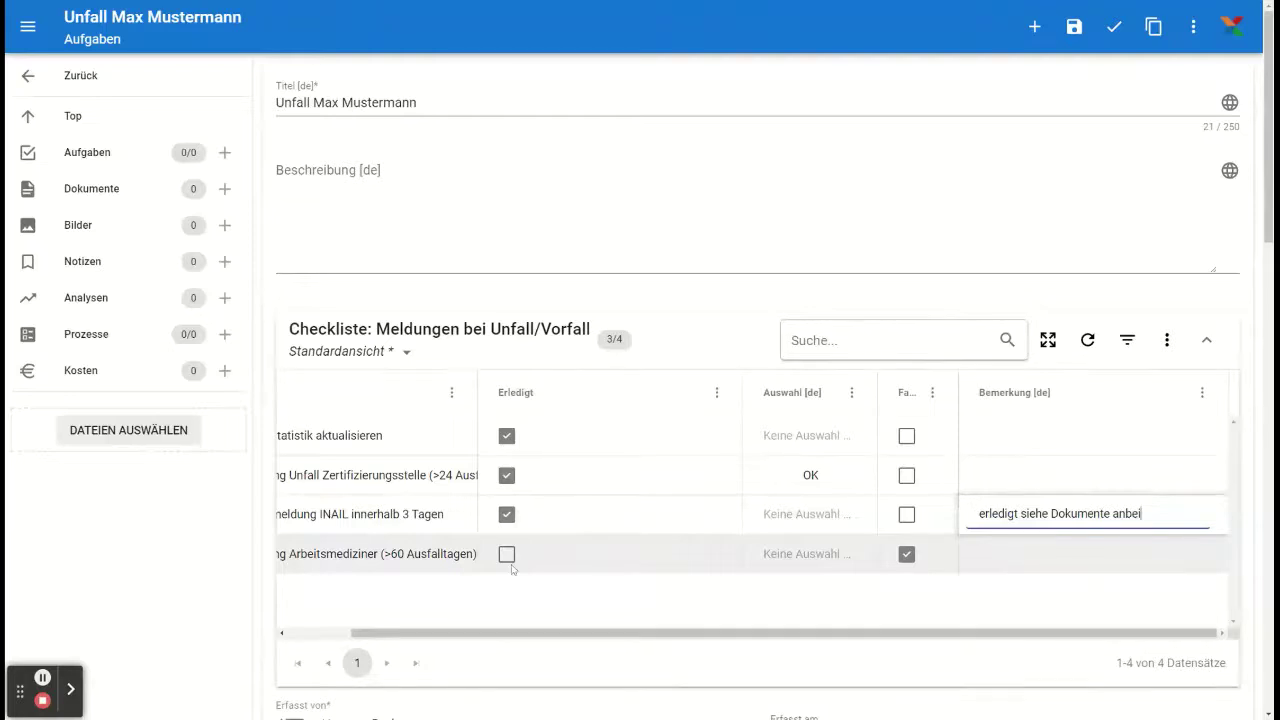
mouse_move(958, 392)
left_mouse_down()
mouse_move(1040, 395)
mouse_move(953, 392)
left_mouse_up()
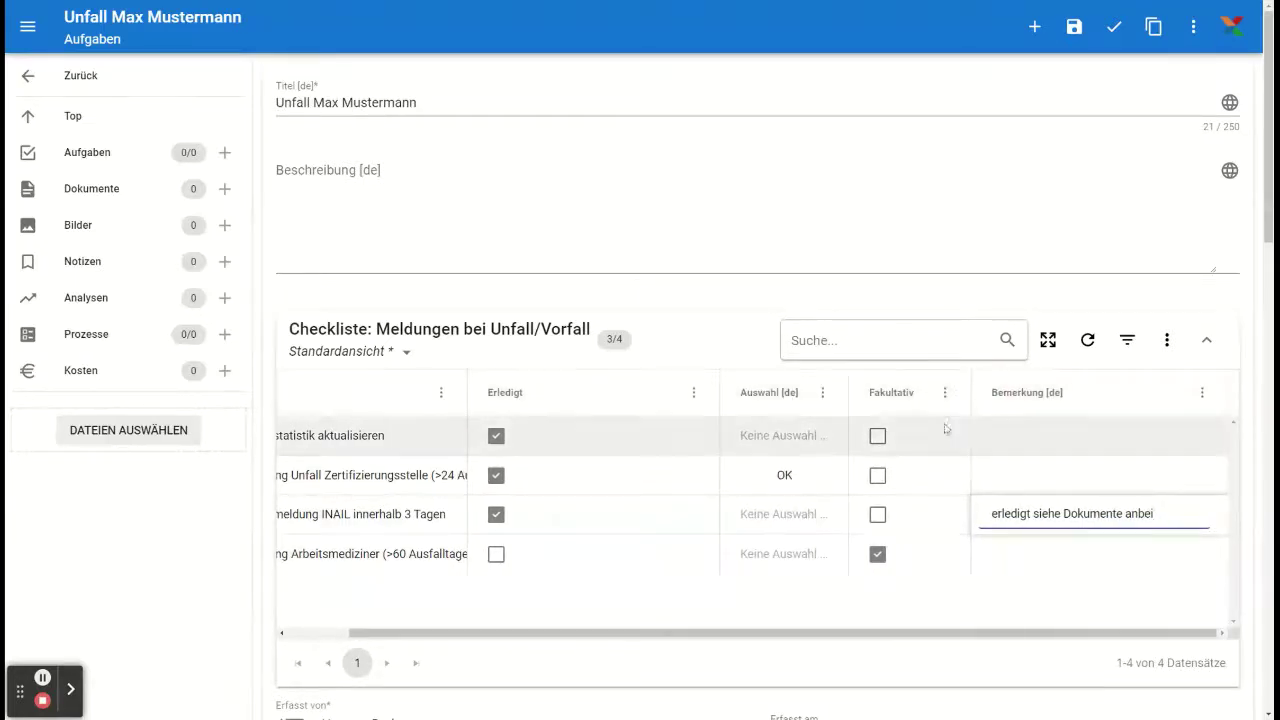
Refresh the checklist and complete the accident task with the date 14.05.2021 and result OK.
left_click(1087, 341)
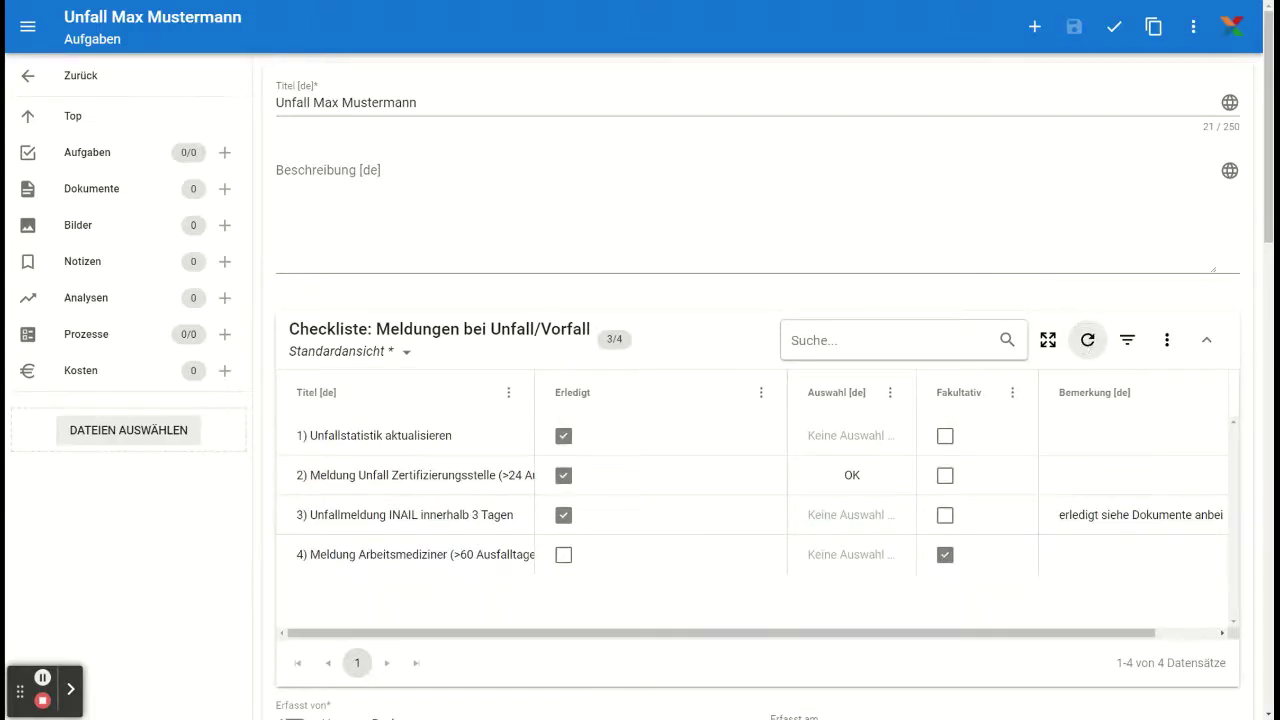
left_click(1114, 27)
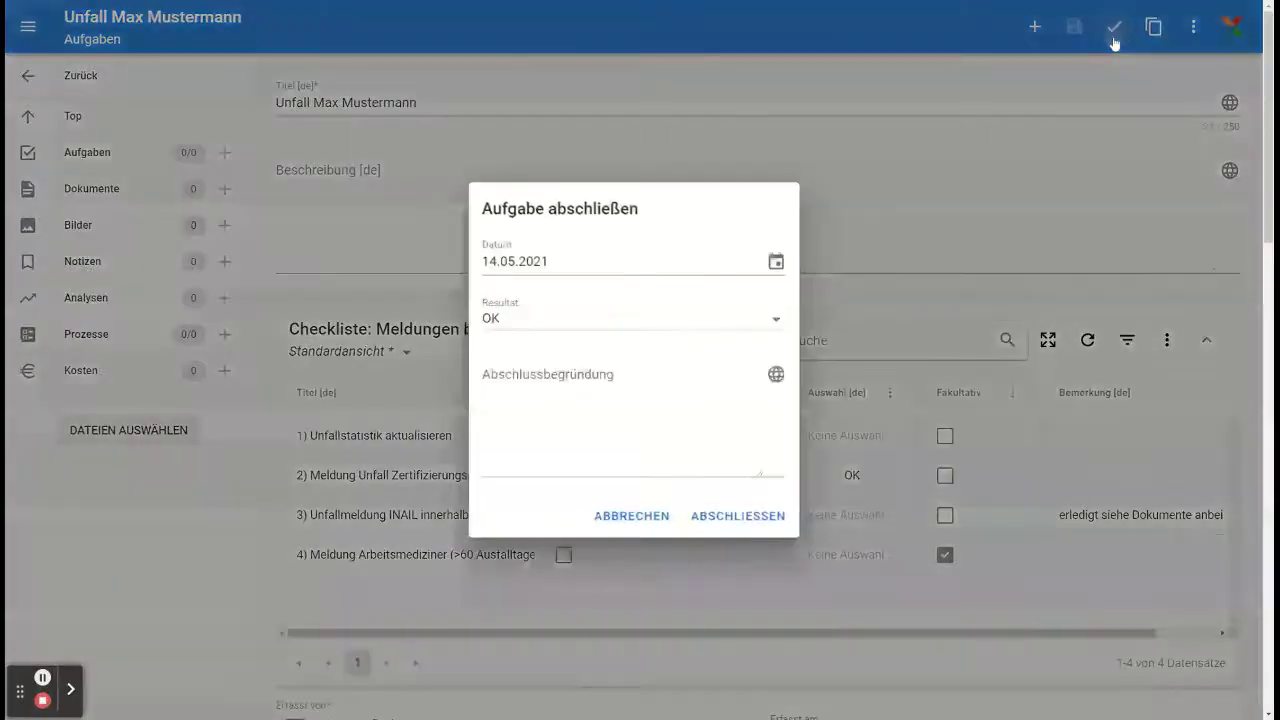
left_click(750, 521)
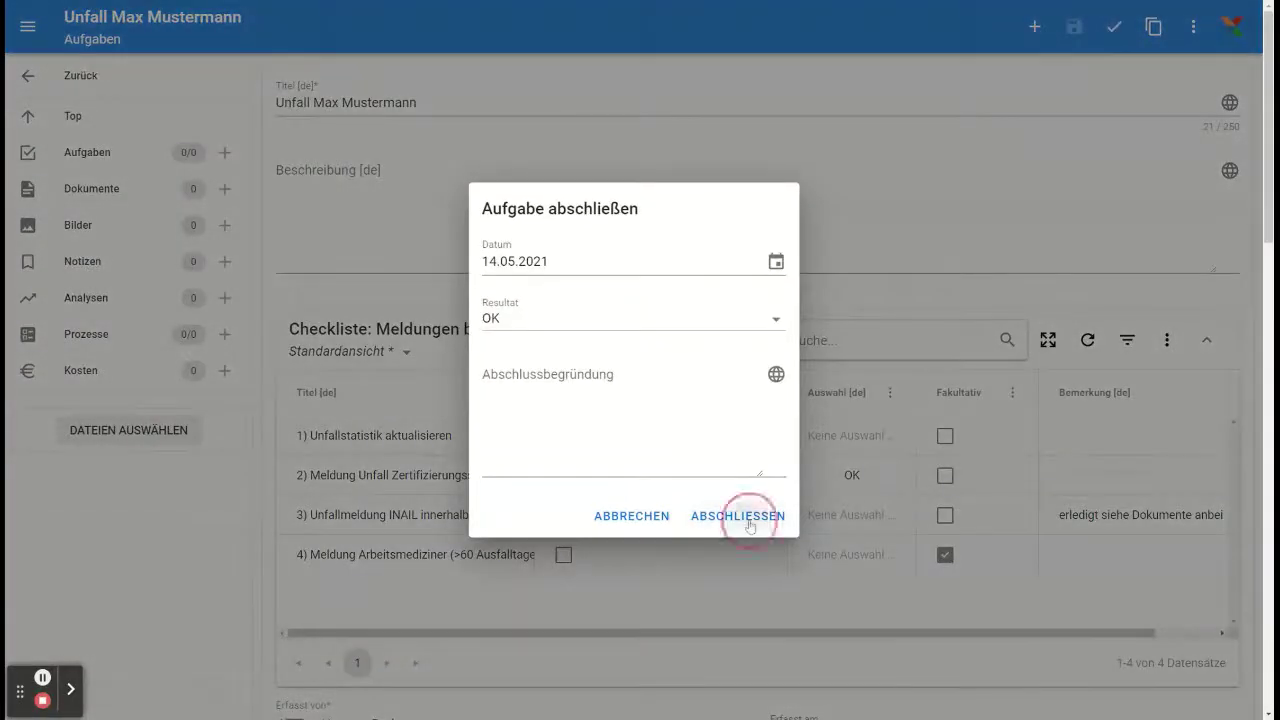